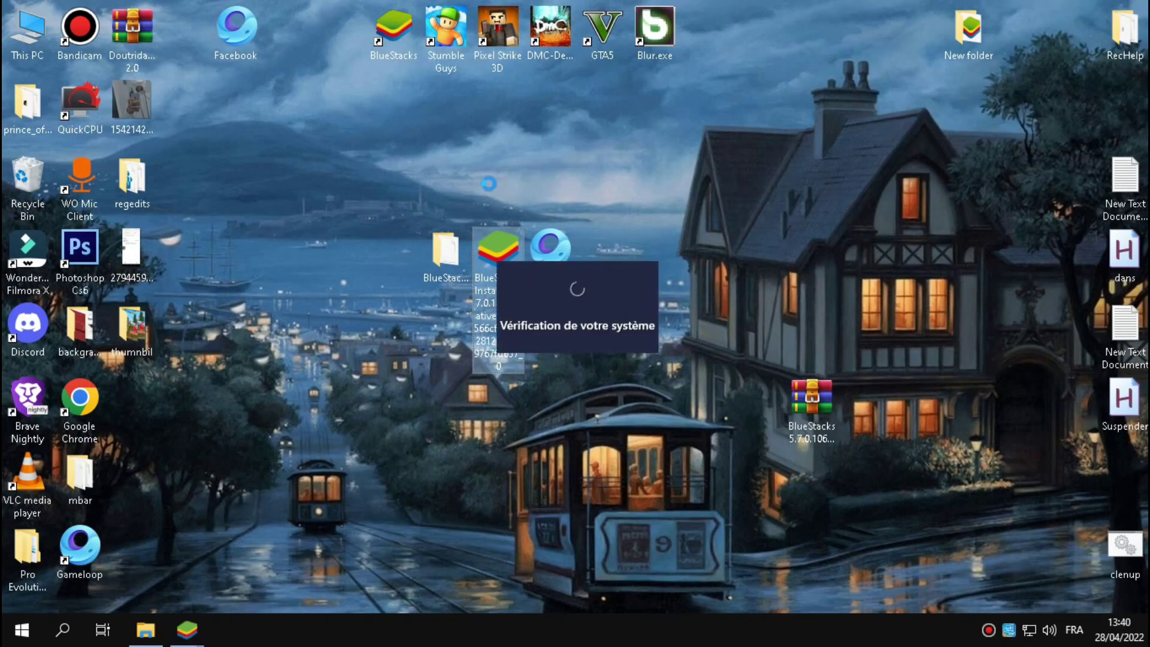
# Install BlueStacks 5 with the running installer and close the App Player once it has started
pyautogui.click(577, 459)
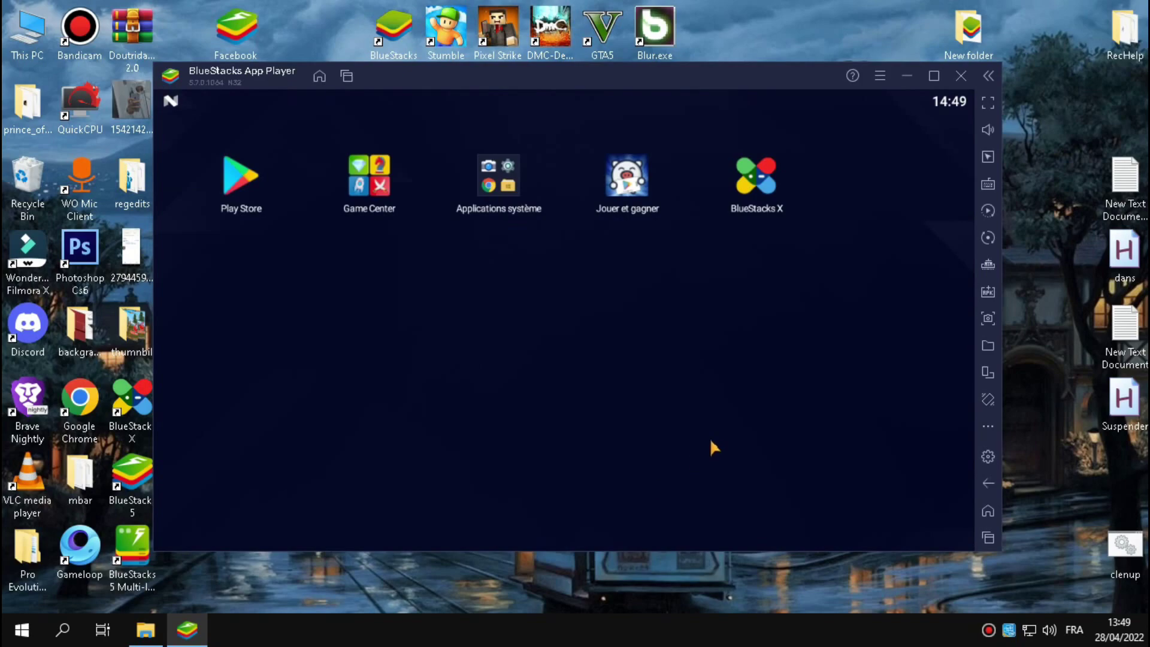
pyautogui.click(961, 76)
pyautogui.click(655, 329)
# Copy the BlueStacks_nxt folder from the desktop
pyautogui.click(444, 259)
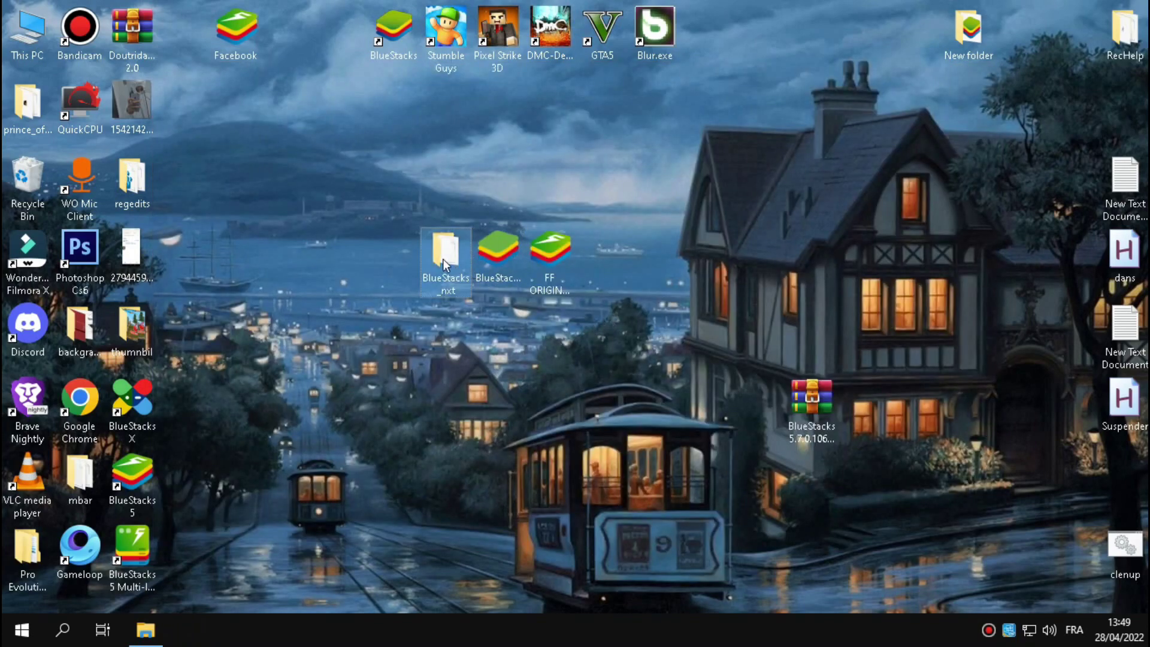
pyautogui.rightClick(437, 257)
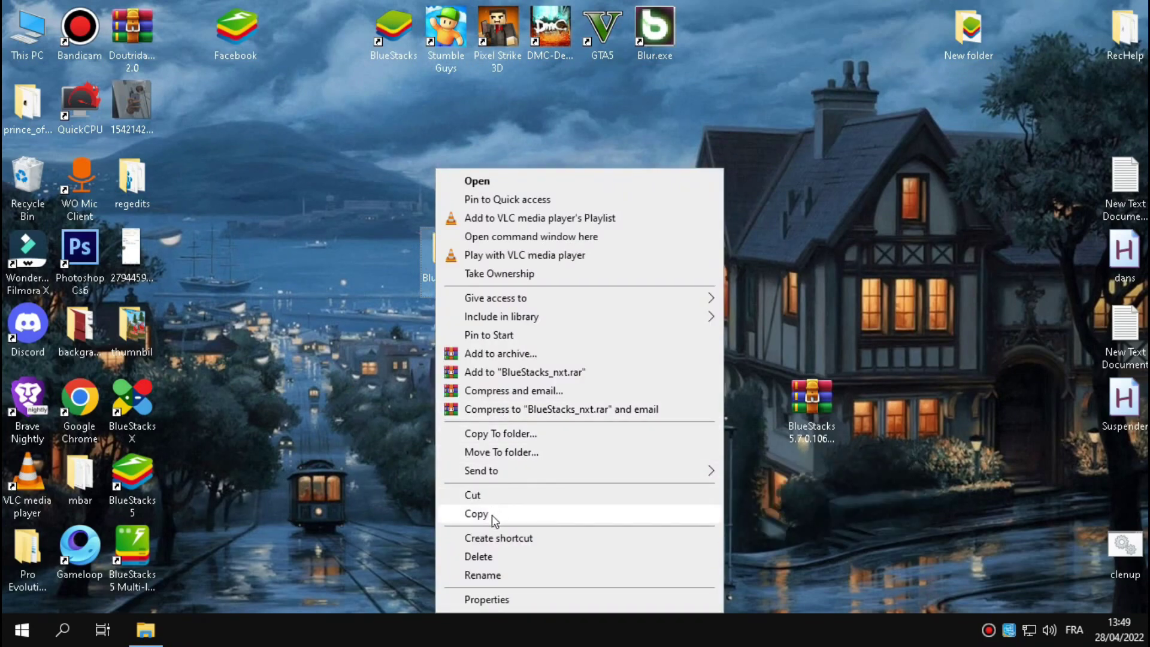
pyautogui.click(483, 513)
# Open a maximized File Explorer window and go to the Windows 10 Compact (C:) drive
pyautogui.press('super+e')
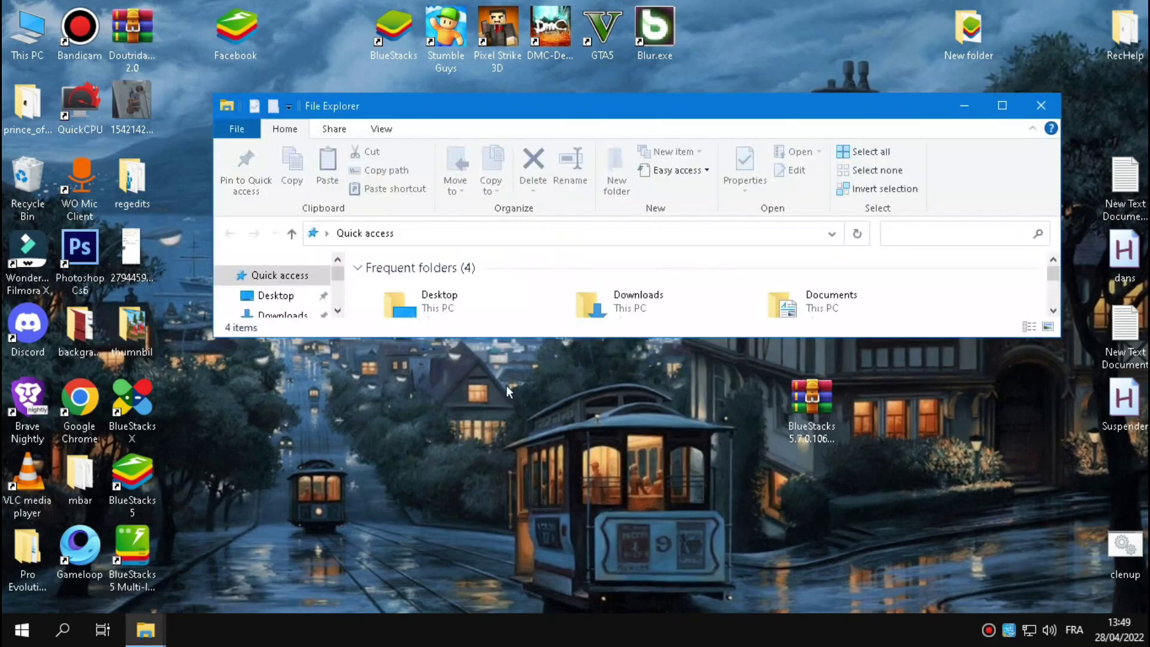
pyautogui.click(1001, 108)
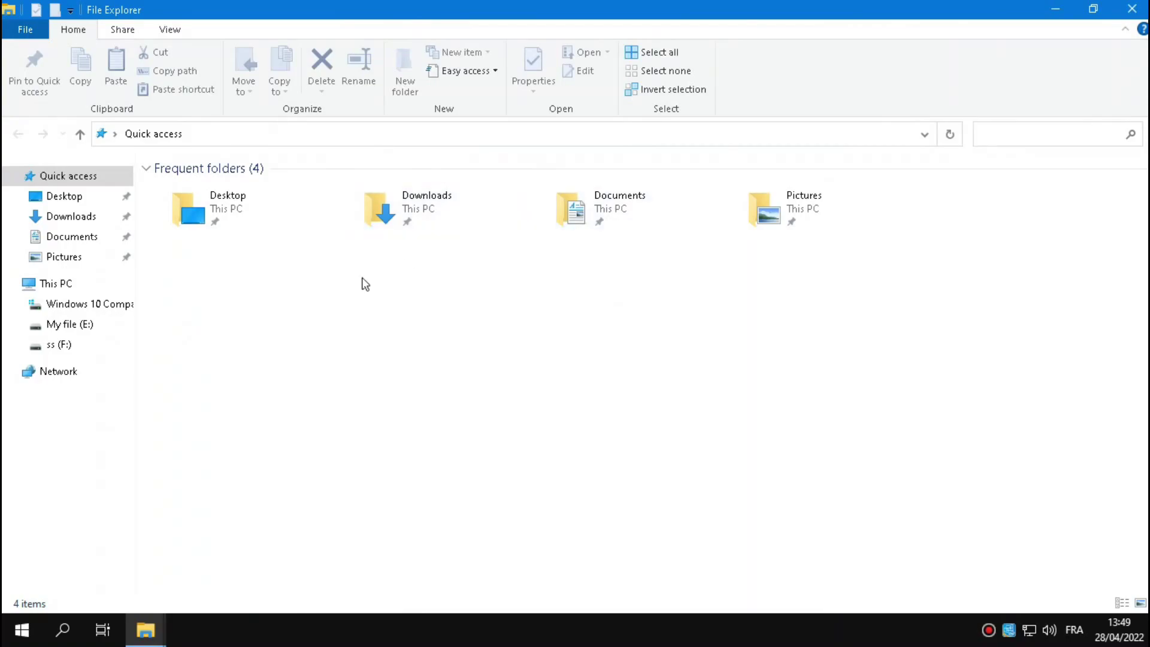
pyautogui.click(74, 286)
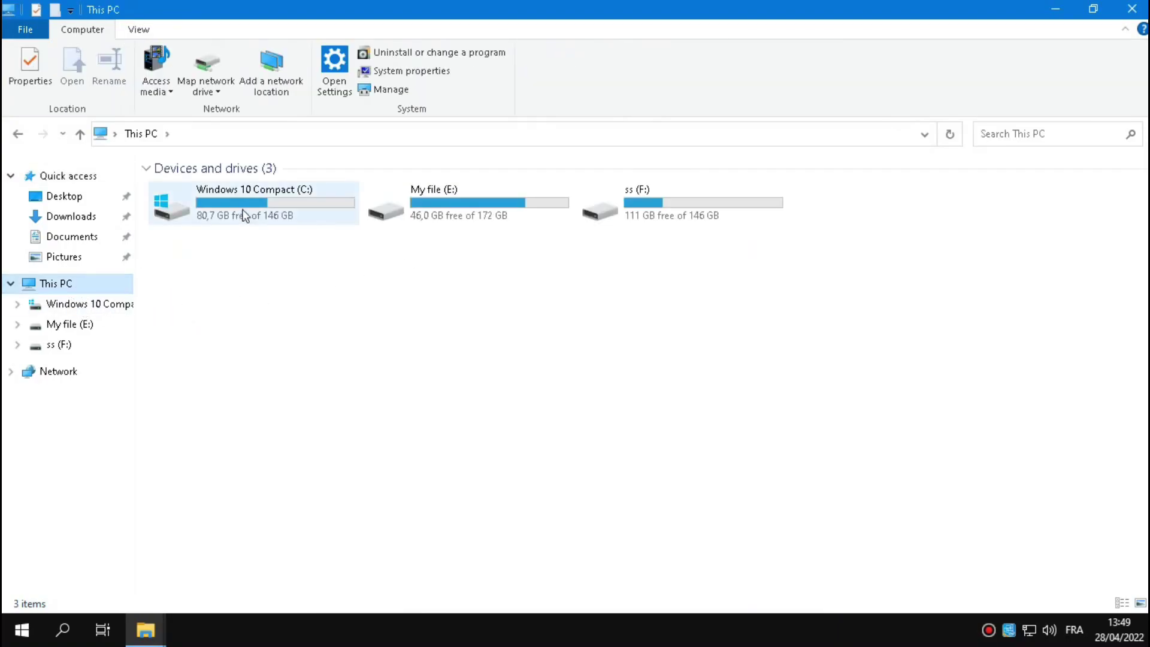
pyautogui.click(243, 210)
pyautogui.rightClick(290, 217)
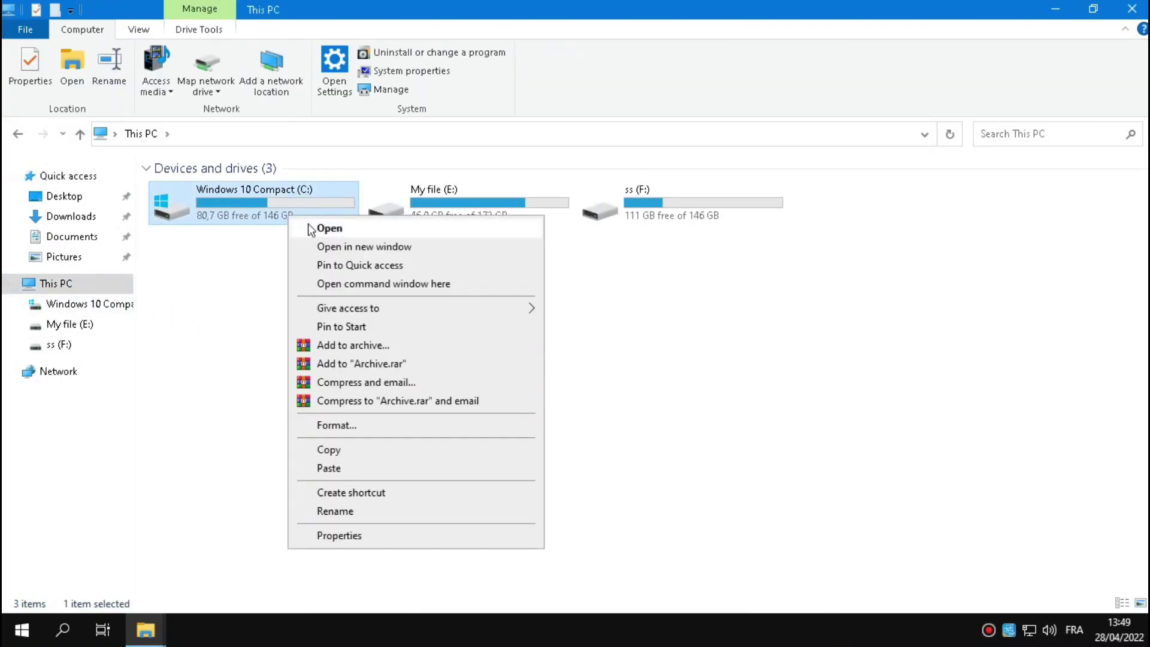
pyautogui.click(308, 228)
# Go to the hidden folder C:\programdata by entering its path
pyautogui.click(334, 134)
pyautogui.write('C:\\')
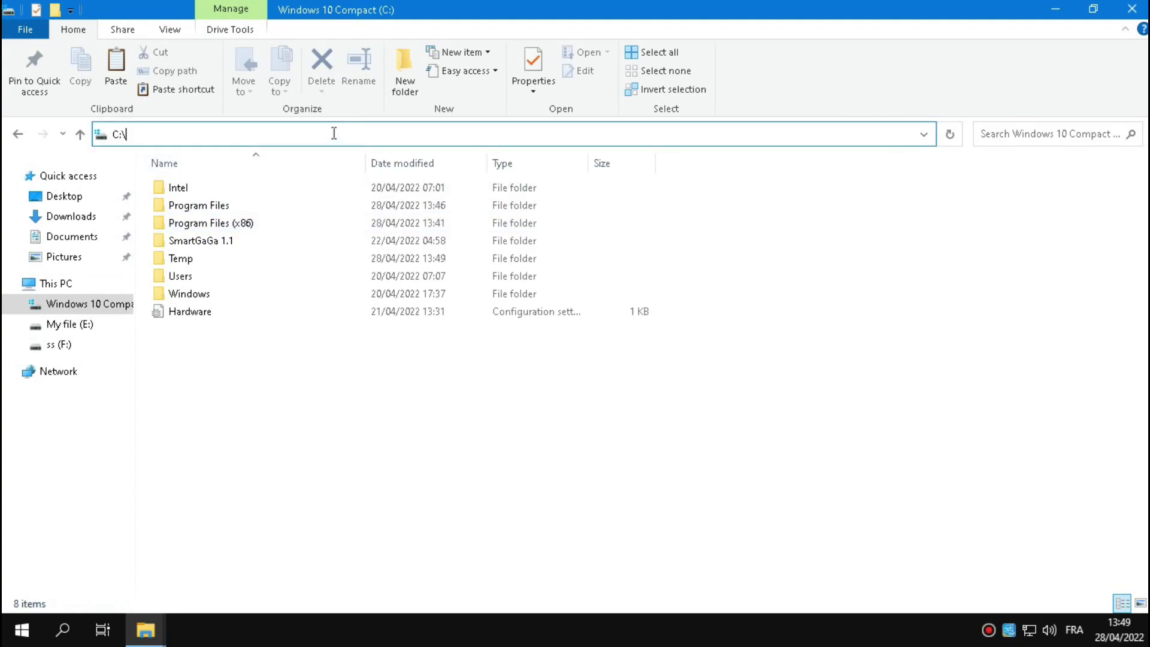
pyautogui.write('progral')
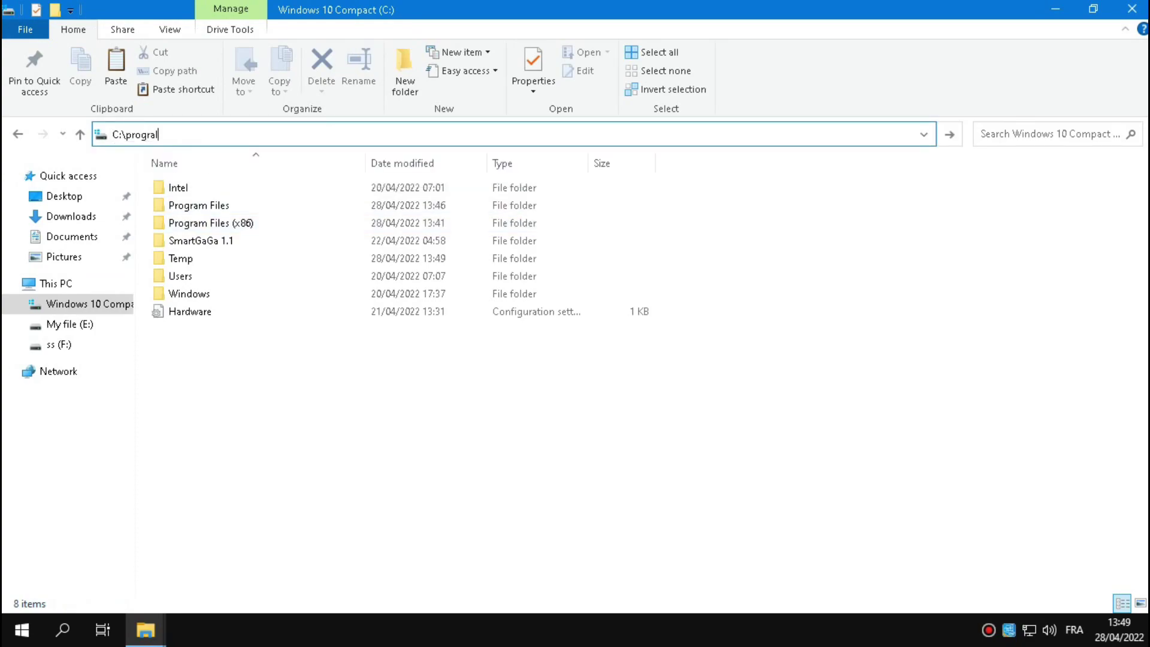
pyautogui.press('BackSpace')
pyautogui.write('md')
pyautogui.write('ata')
pyautogui.press('Return')
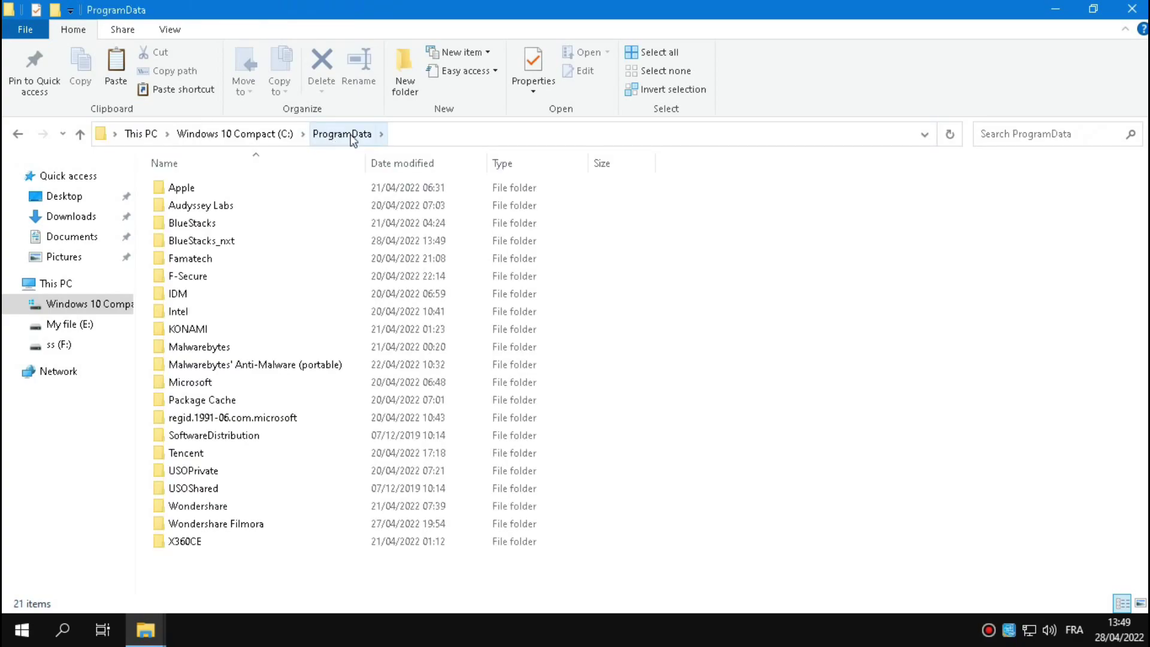
# Permanently delete the existing BlueStacks_nxt folder from ProgramData
pyautogui.click(240, 245)
pyautogui.hotkey('shift', 'Delete')
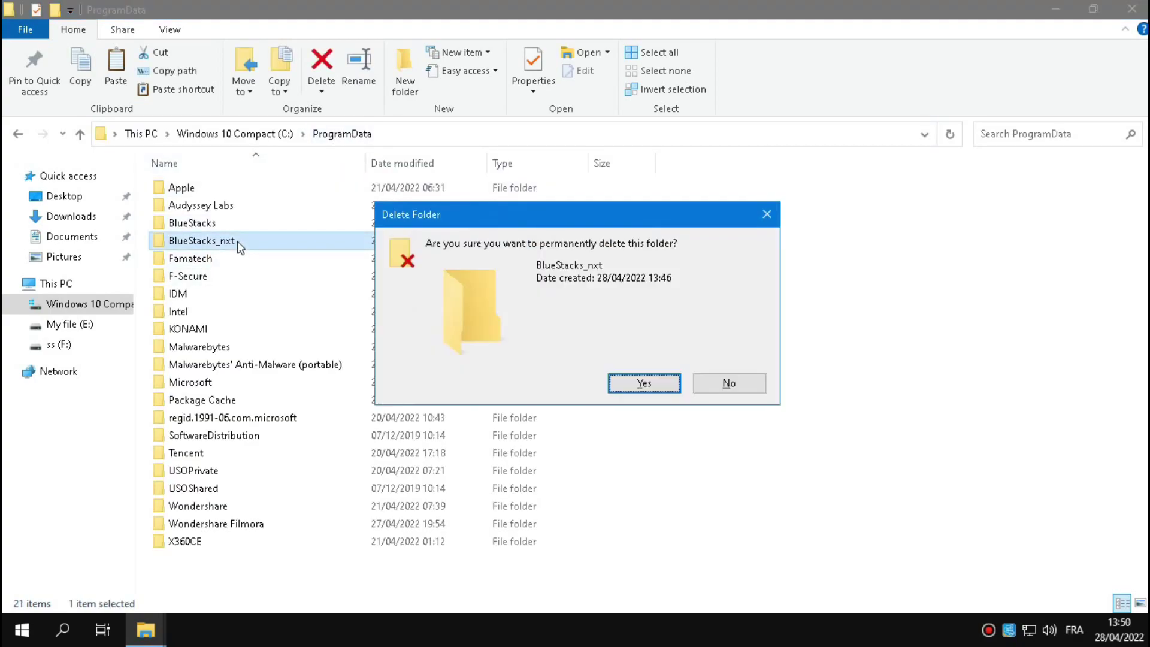
pyautogui.click(632, 383)
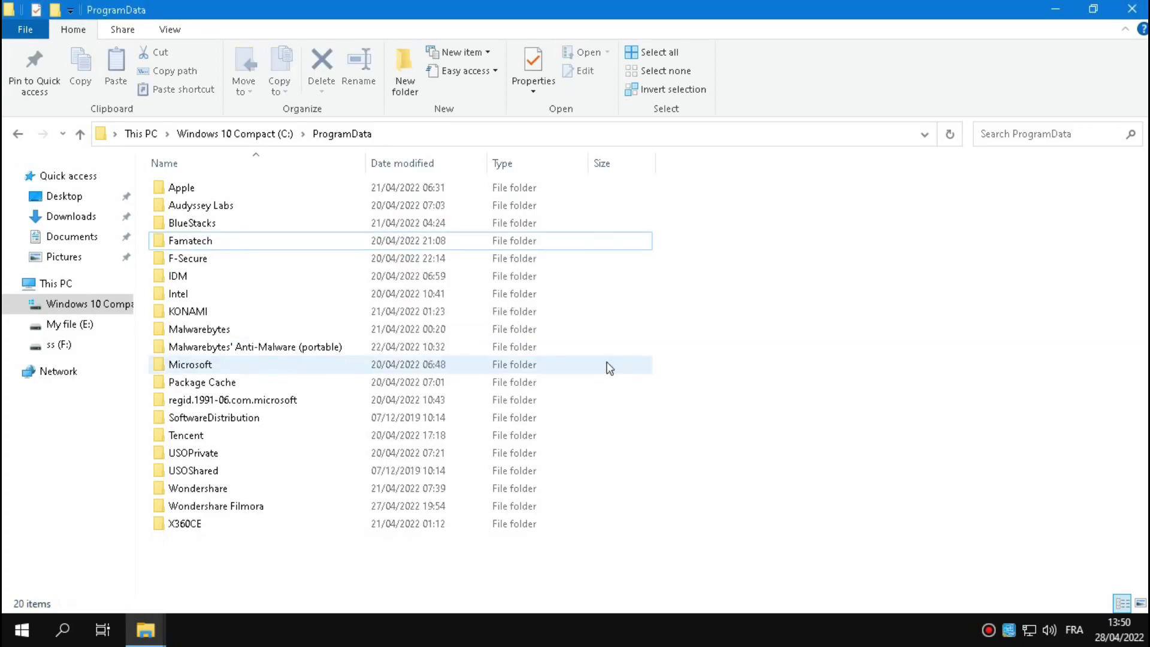
# Paste the copied BlueStacks_nxt folder into ProgramData and close File Explorer once the transfer is complete
pyautogui.rightClick(759, 289)
pyautogui.click(797, 398)
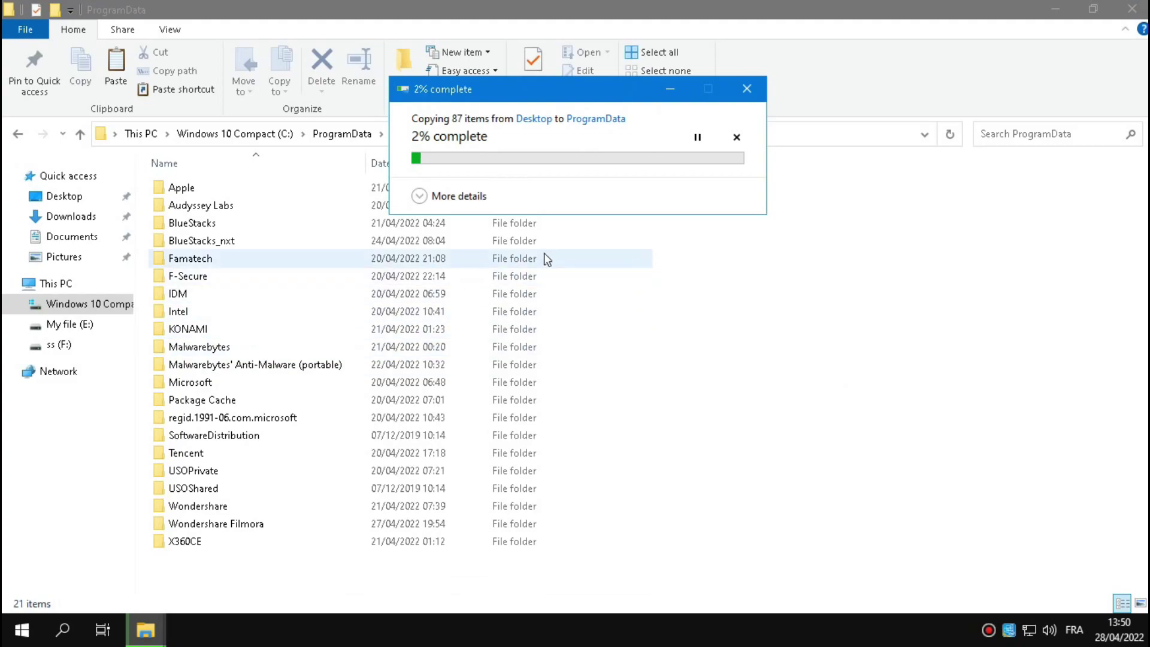
pyautogui.click(457, 195)
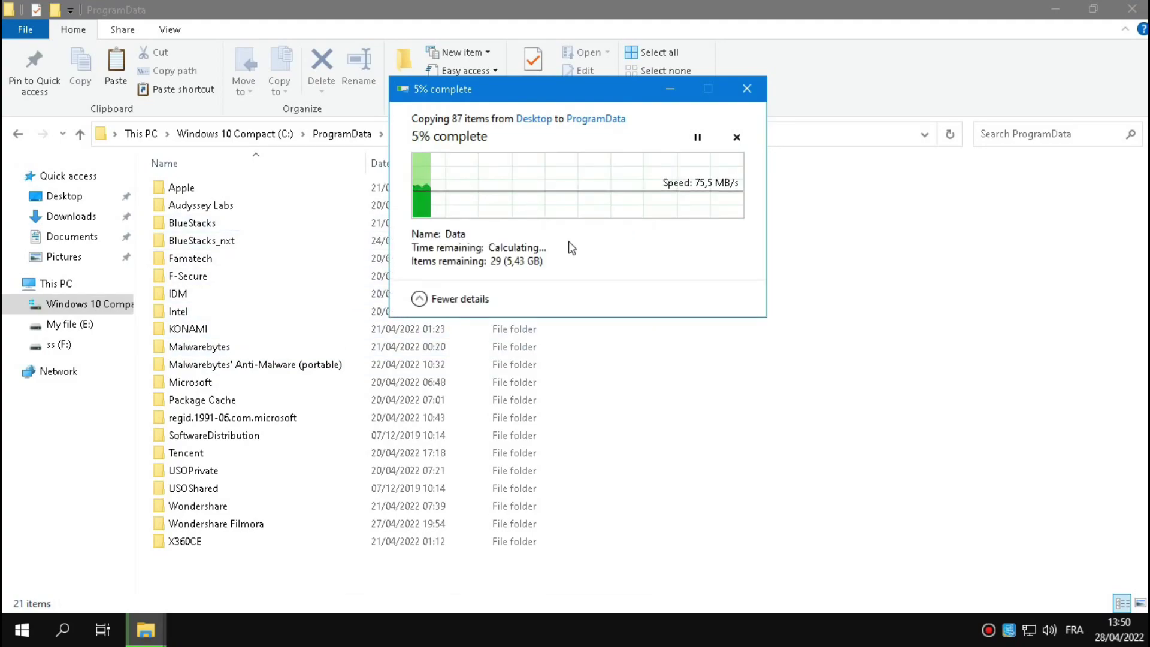
pyautogui.click(421, 297)
pyautogui.click(739, 315)
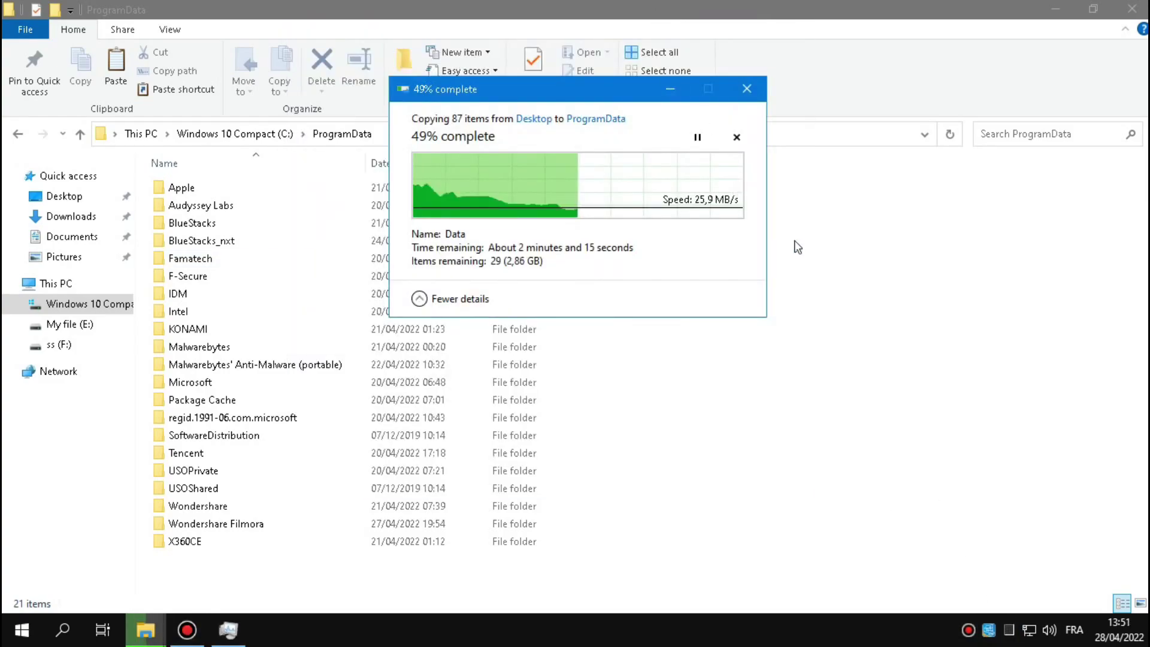
pyautogui.click(968, 629)
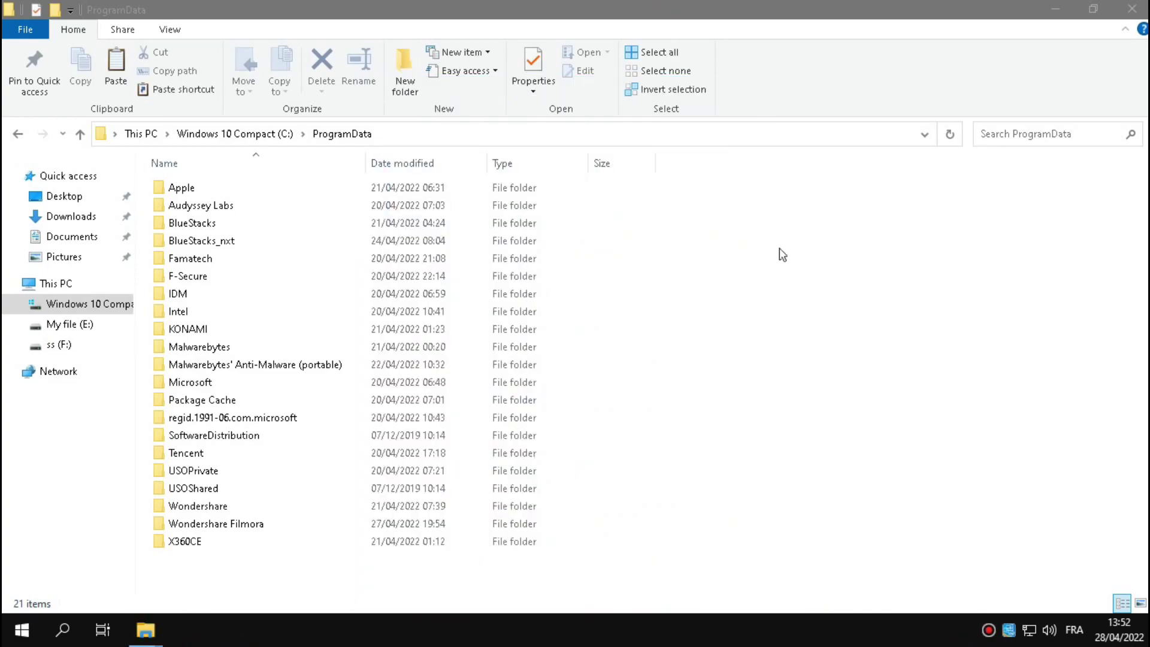
pyautogui.click(1133, 8)
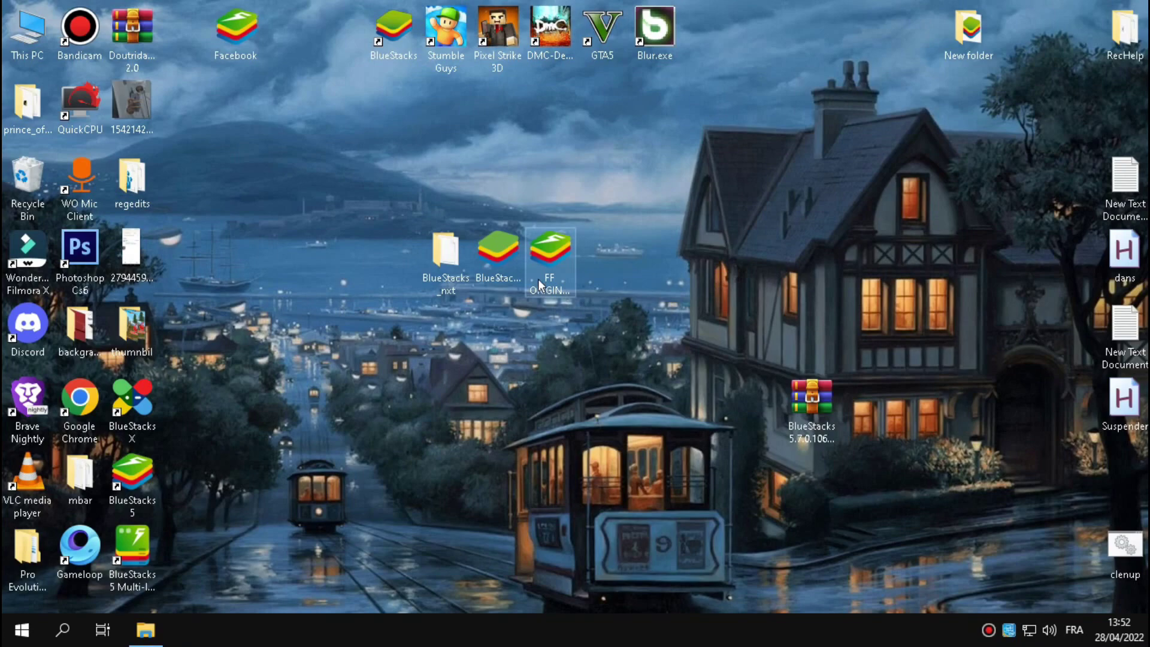
# Launch BlueStacks 5 from its desktop shortcut and open the list of installed Android apps
pyautogui.rightClick(137, 496)
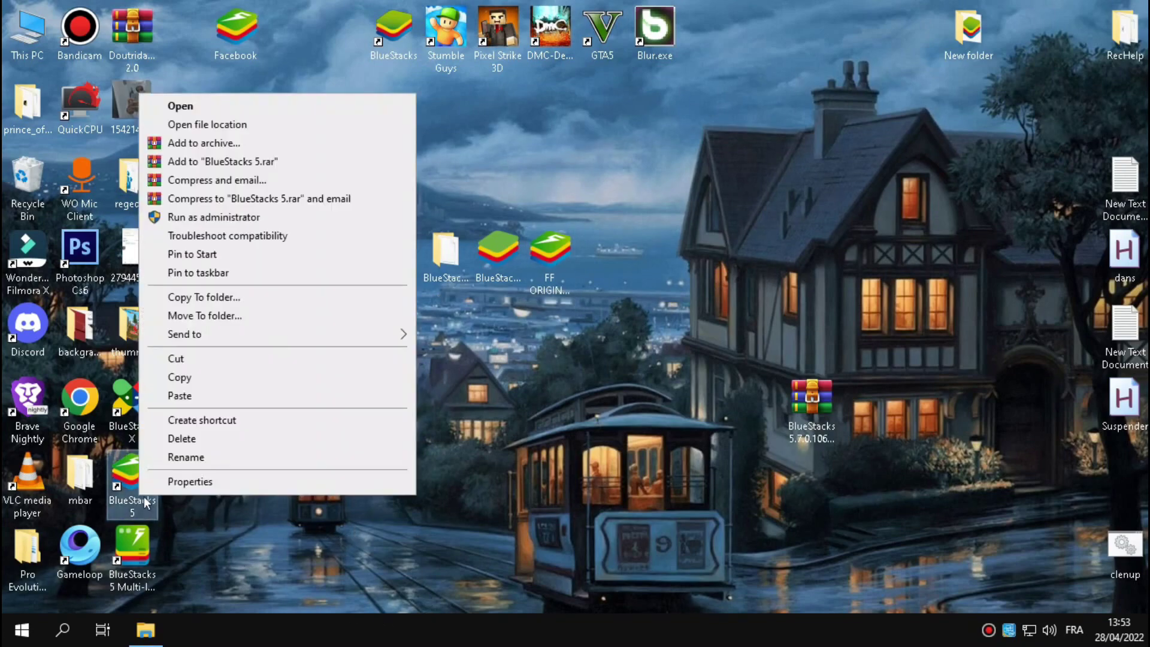
pyautogui.click(198, 120)
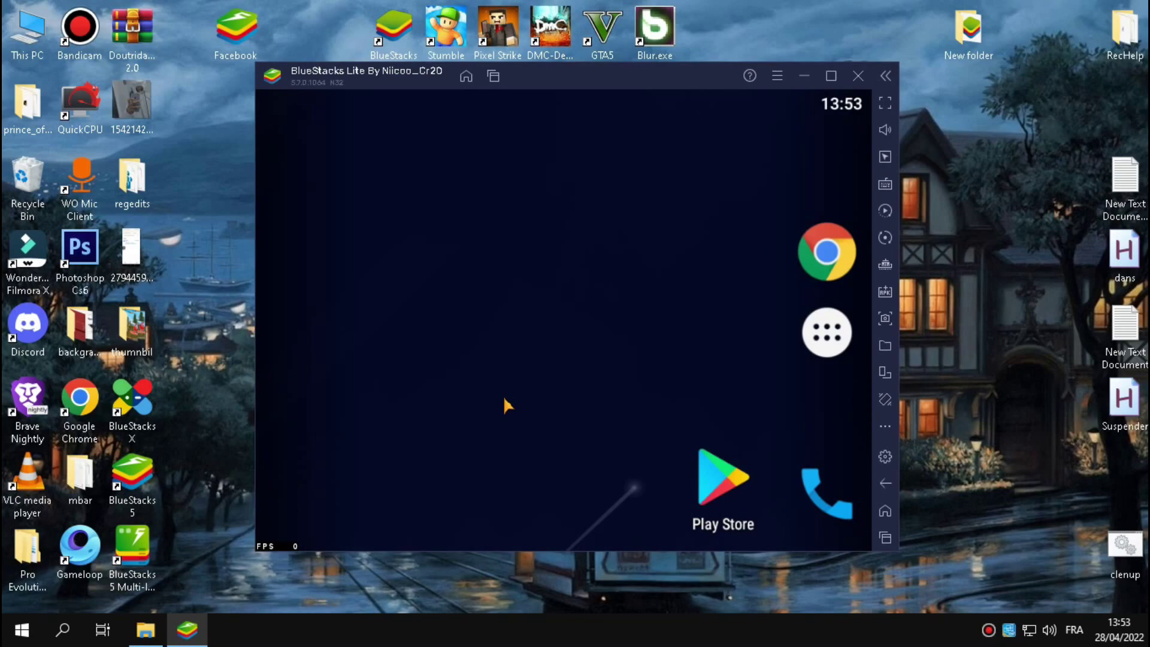
pyautogui.click(837, 354)
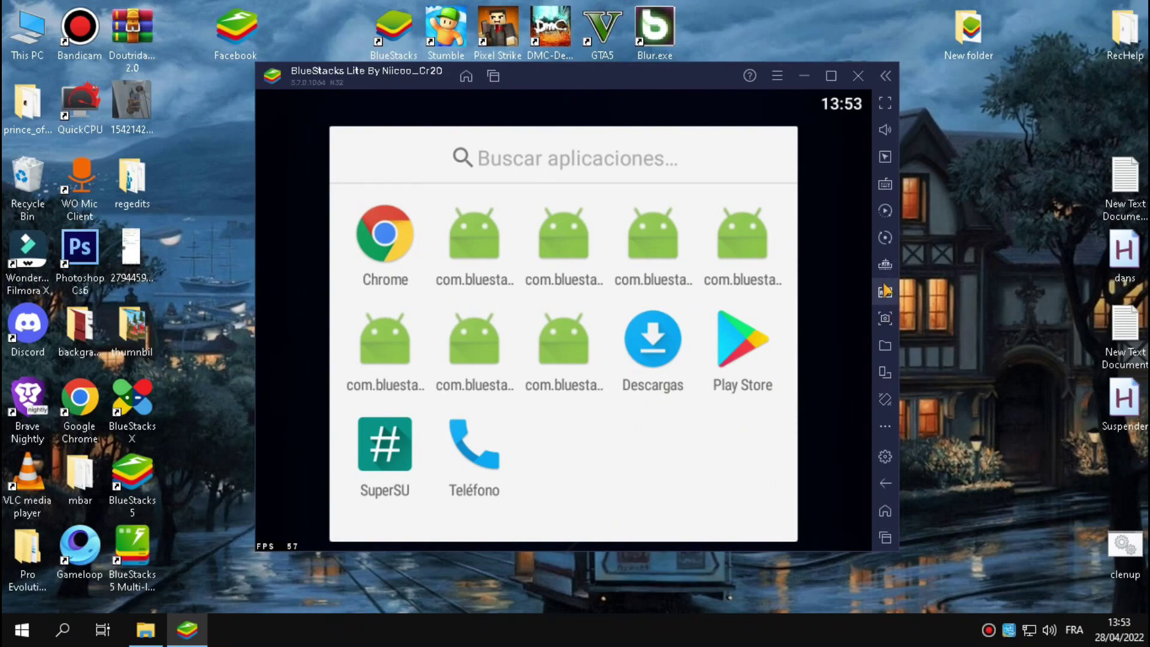
# Install the "FF ORIGINAL DE LA PLAY STORE" APK from the Desktop folder into the emulator
pyautogui.hotkey('ctrl', 'shift', 'b')
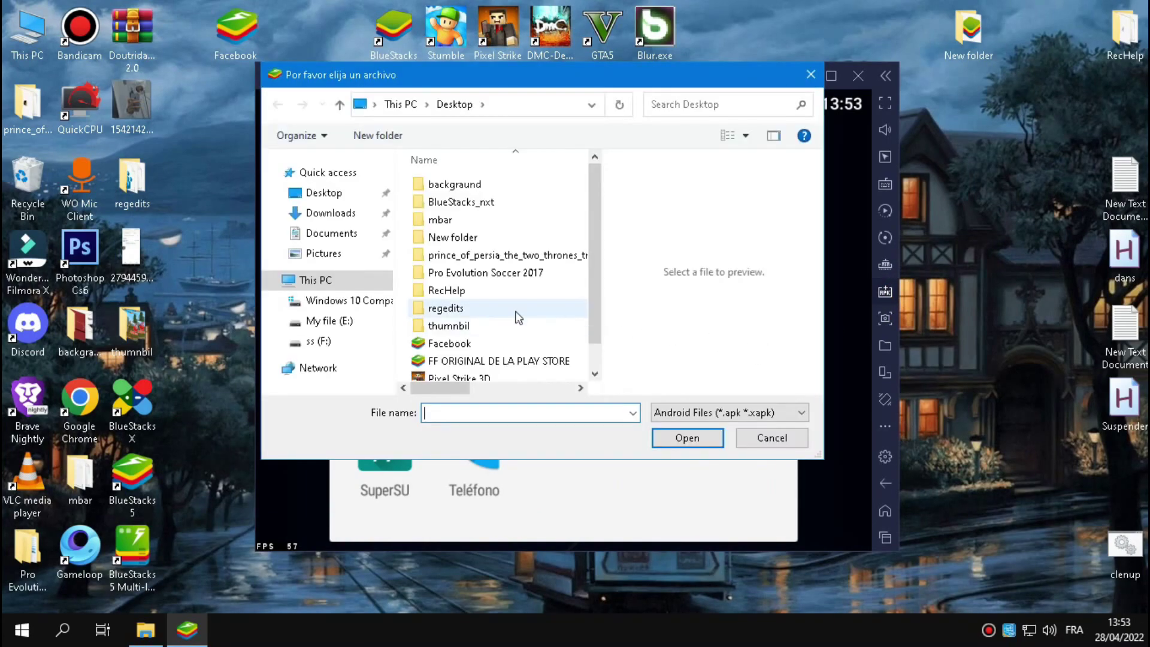
pyautogui.click(322, 192)
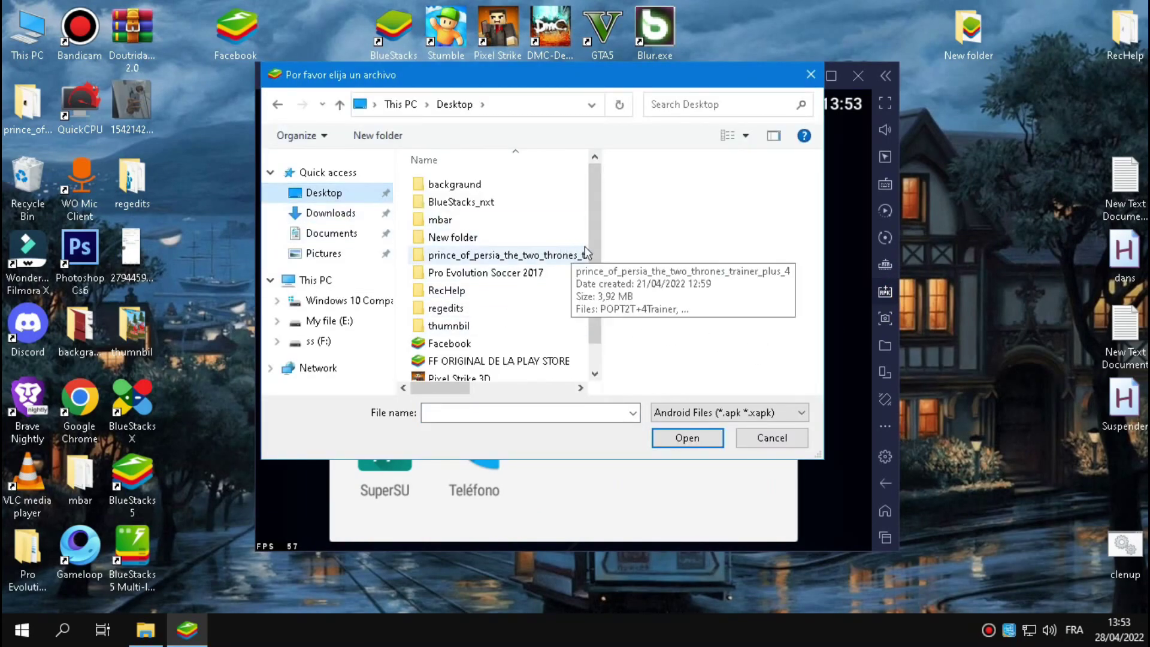
pyautogui.click(774, 136)
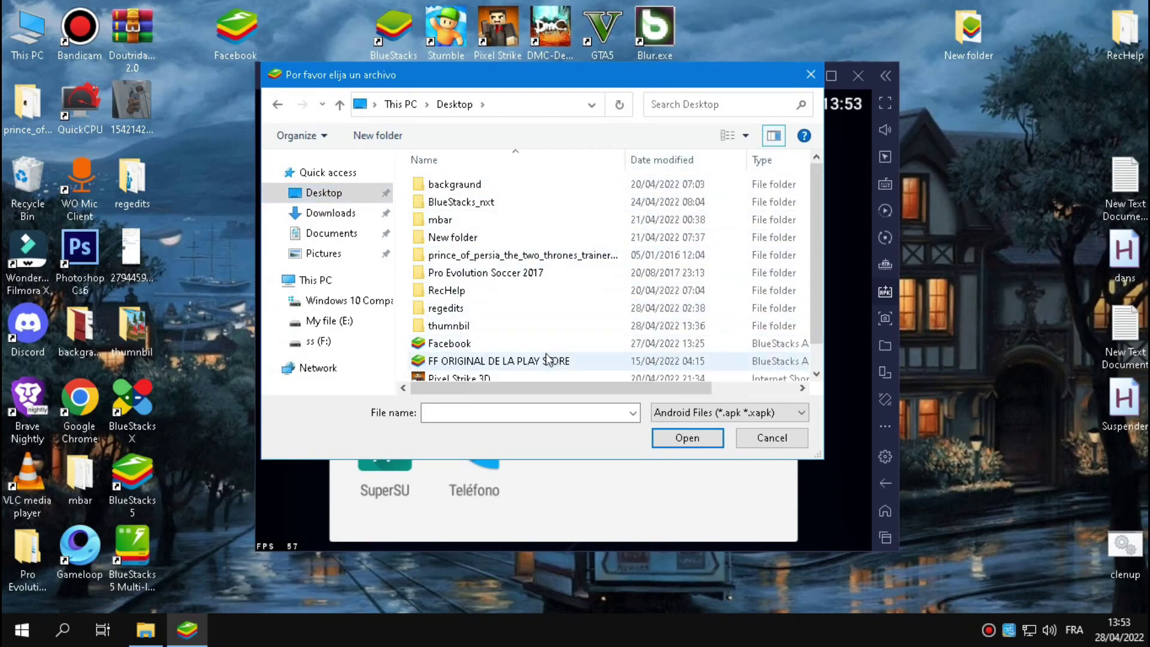
pyautogui.click(523, 361)
pyautogui.click(687, 438)
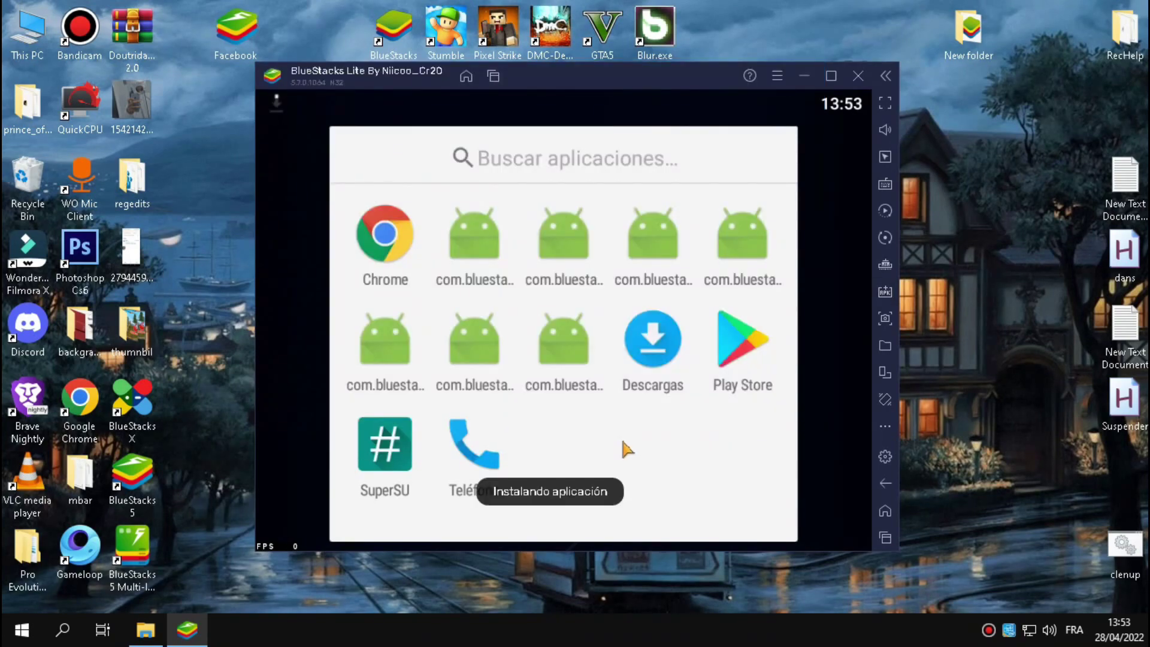
# Review the emulator's performance, display, graphics, audio and gamepad settings, including the CPU allocation options
pyautogui.moveTo(398, 120); pyautogui.dragTo(358, 357)
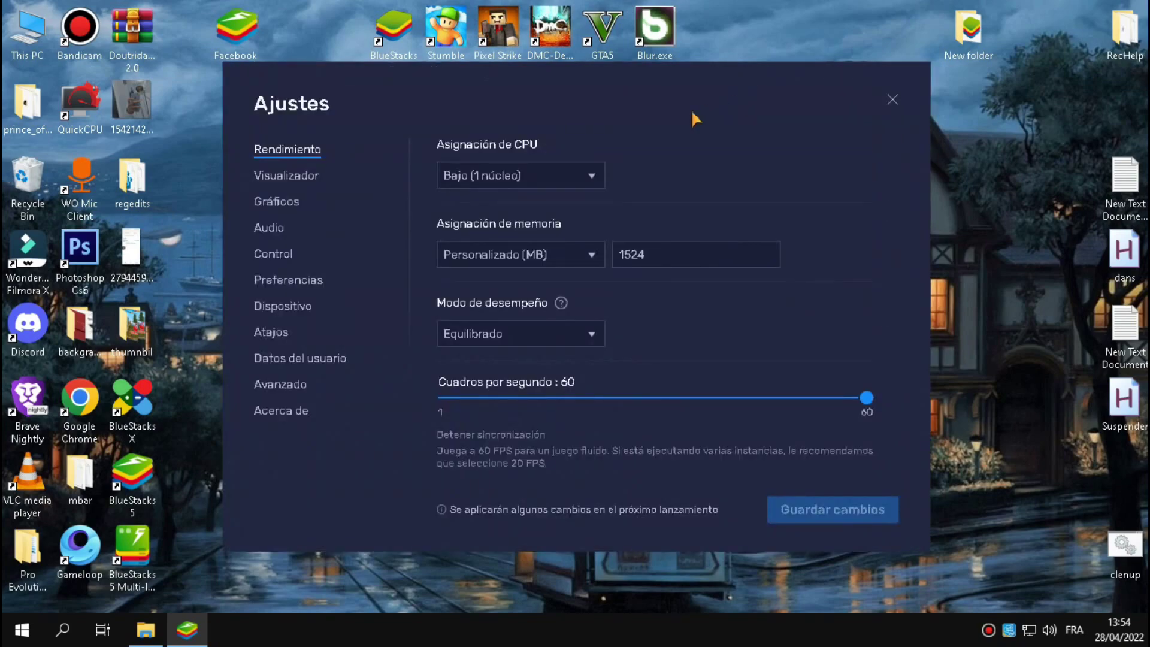
pyautogui.click(602, 177)
pyautogui.click(568, 177)
pyautogui.scroll(-2, 898, 246)
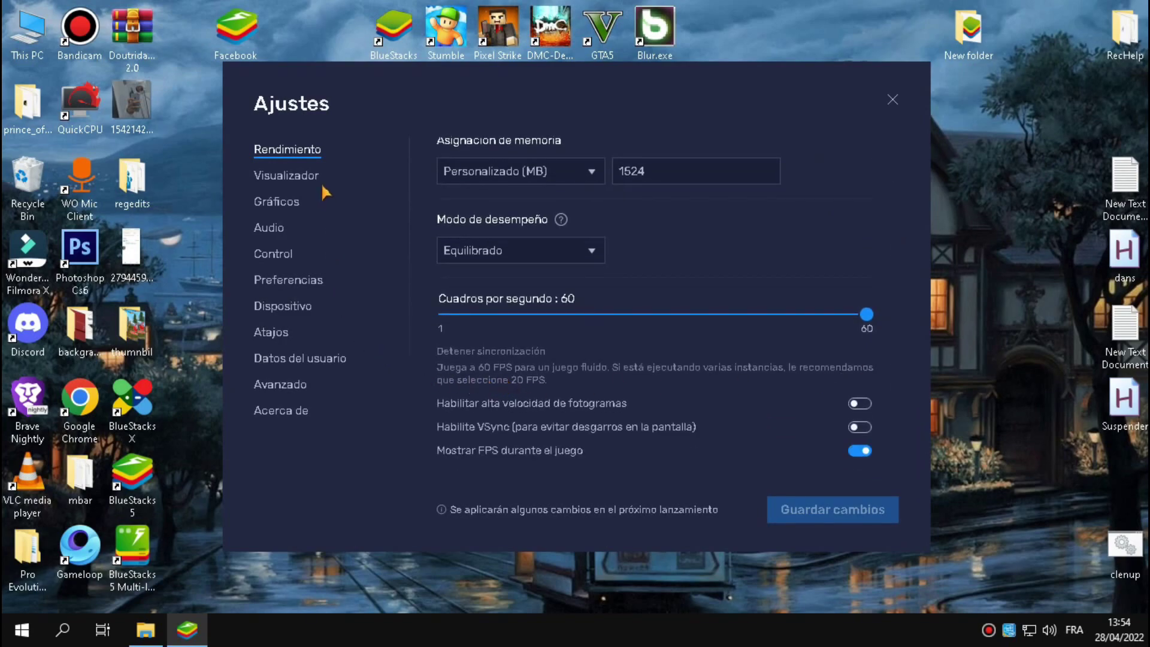
pyautogui.click(303, 175)
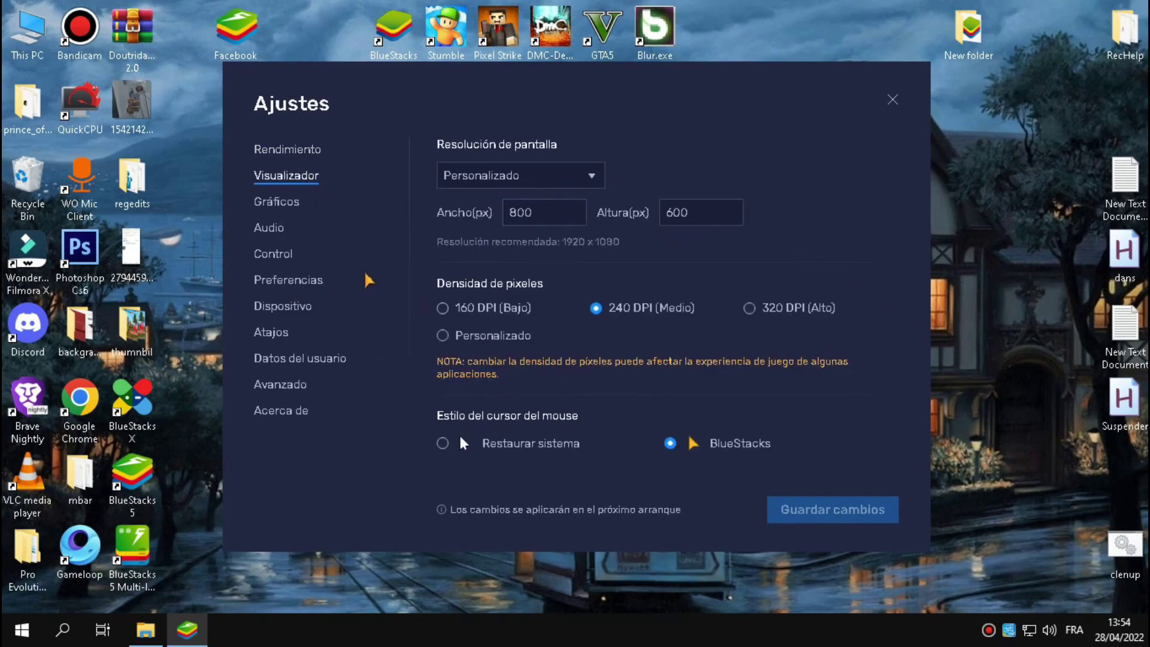
pyautogui.click(319, 205)
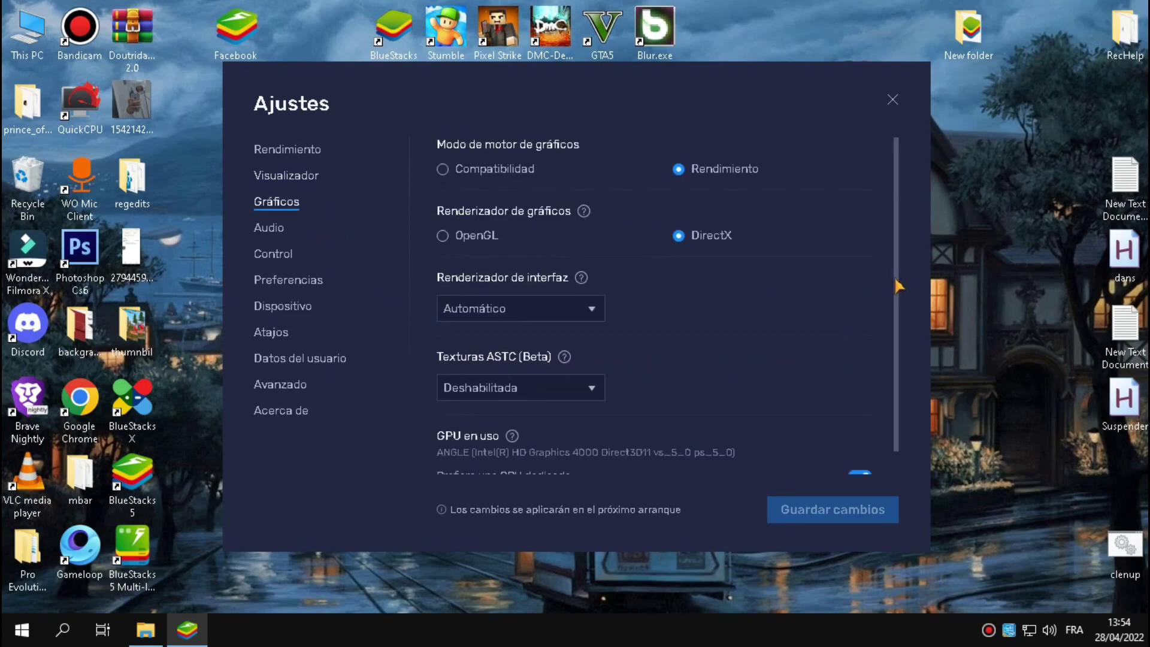
pyautogui.scroll(-1, 899, 299)
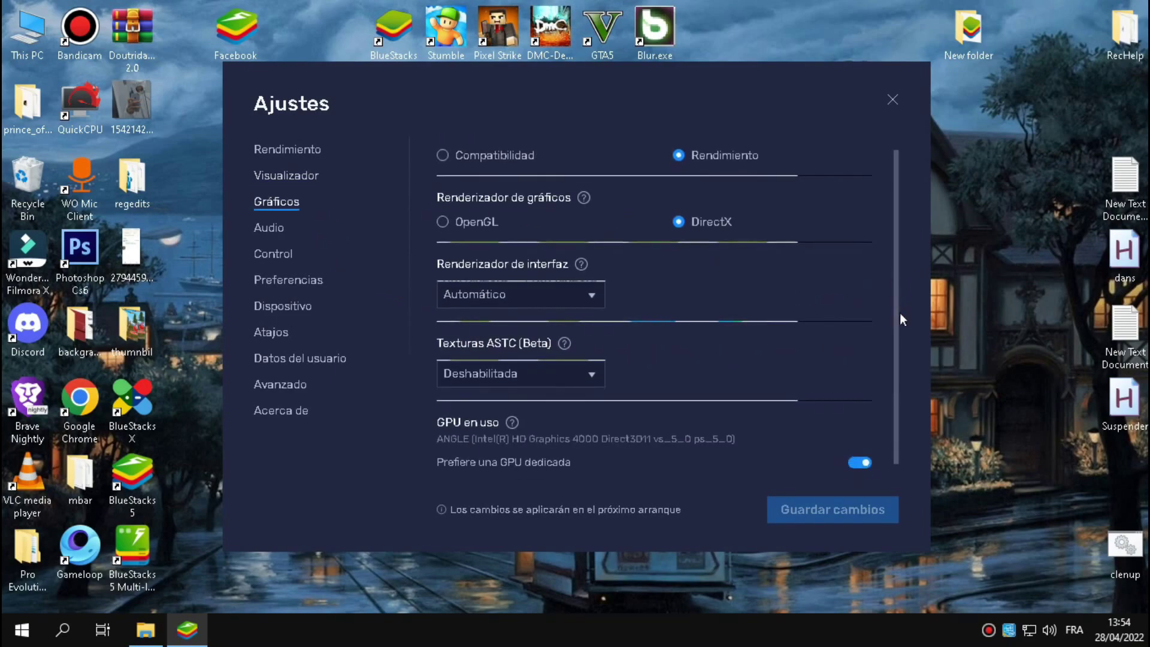
pyautogui.click(290, 226)
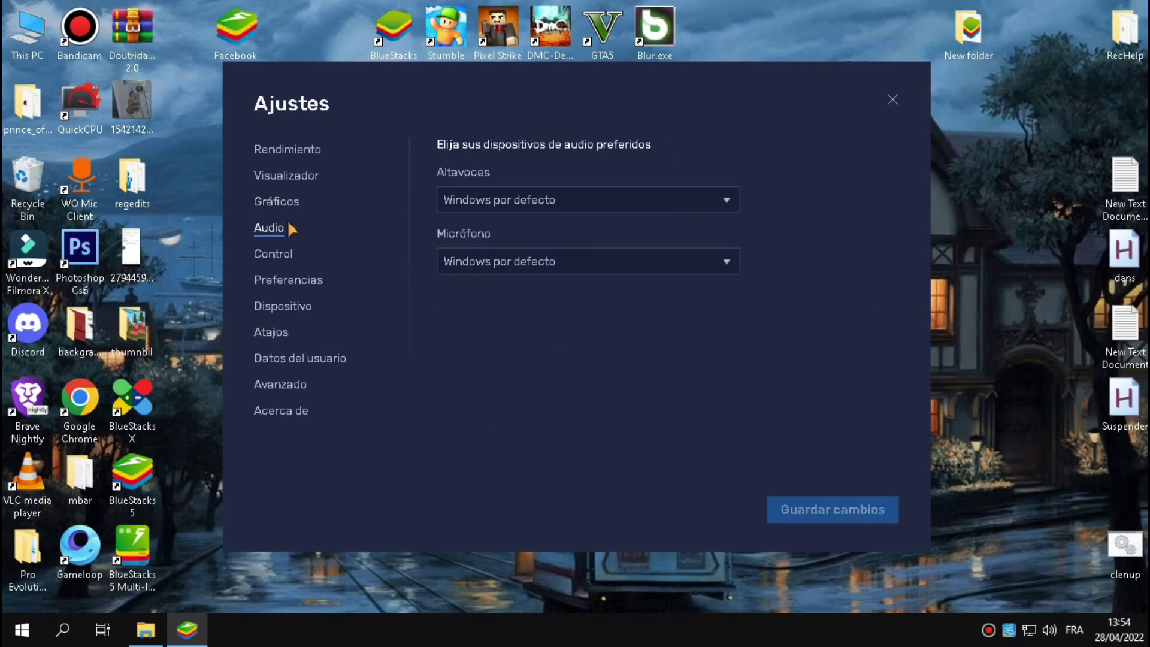
pyautogui.click(275, 253)
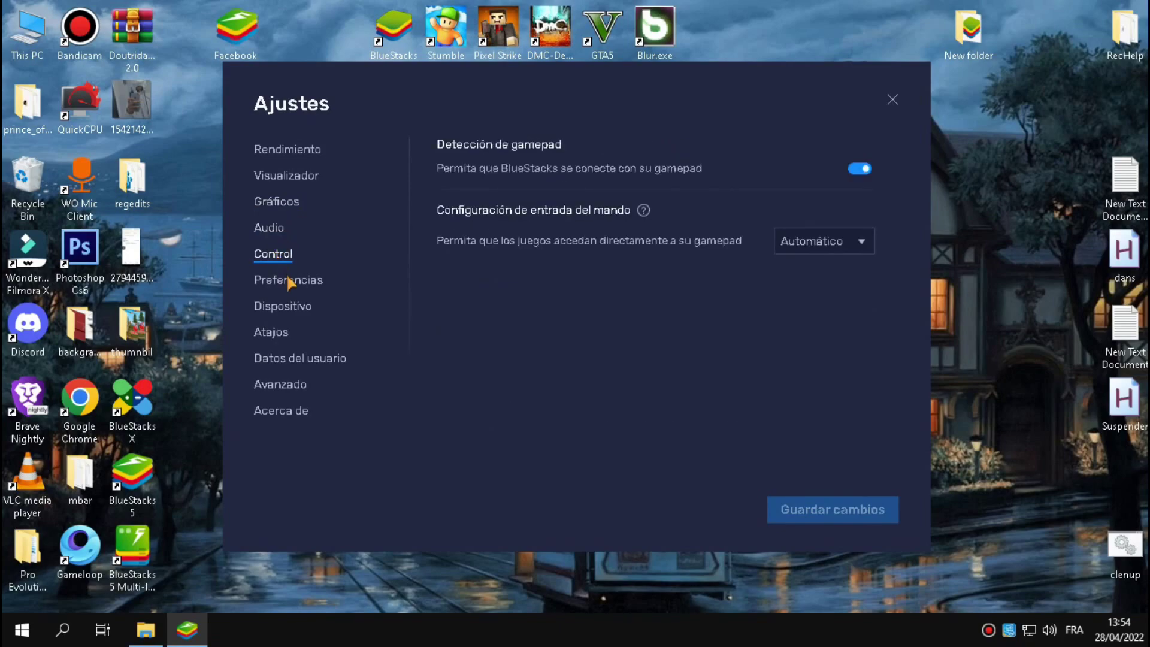
# Set the emulator's language to English (United States), save the change, and open the device profile settings
pyautogui.click(288, 279)
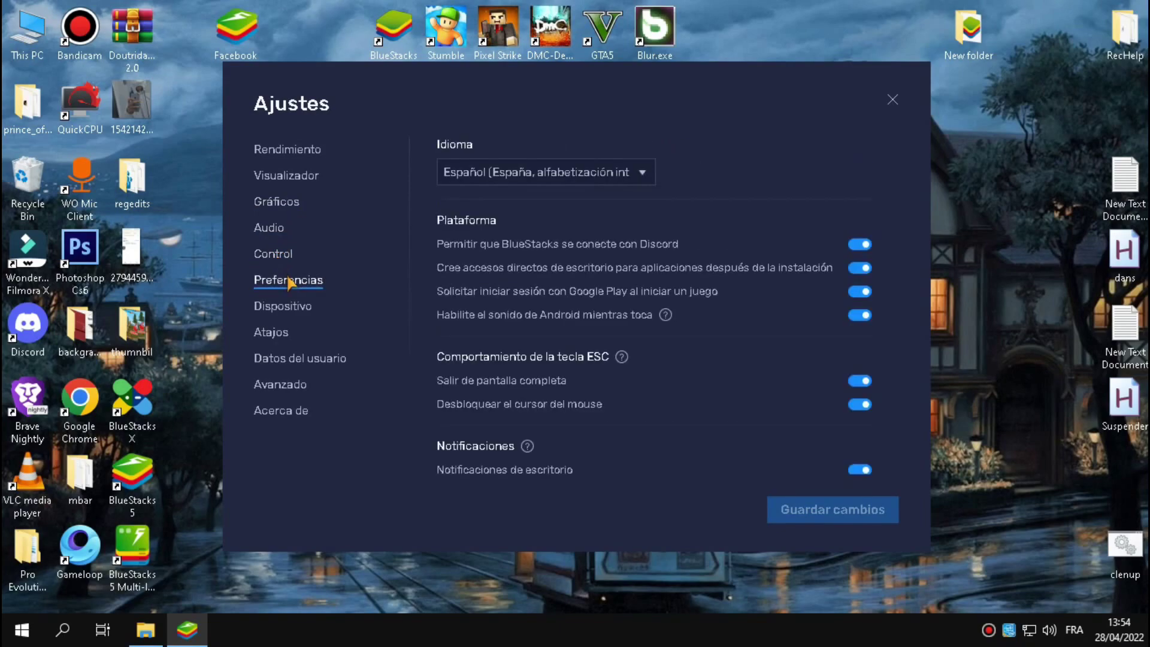
pyautogui.click(528, 173)
pyautogui.click(519, 204)
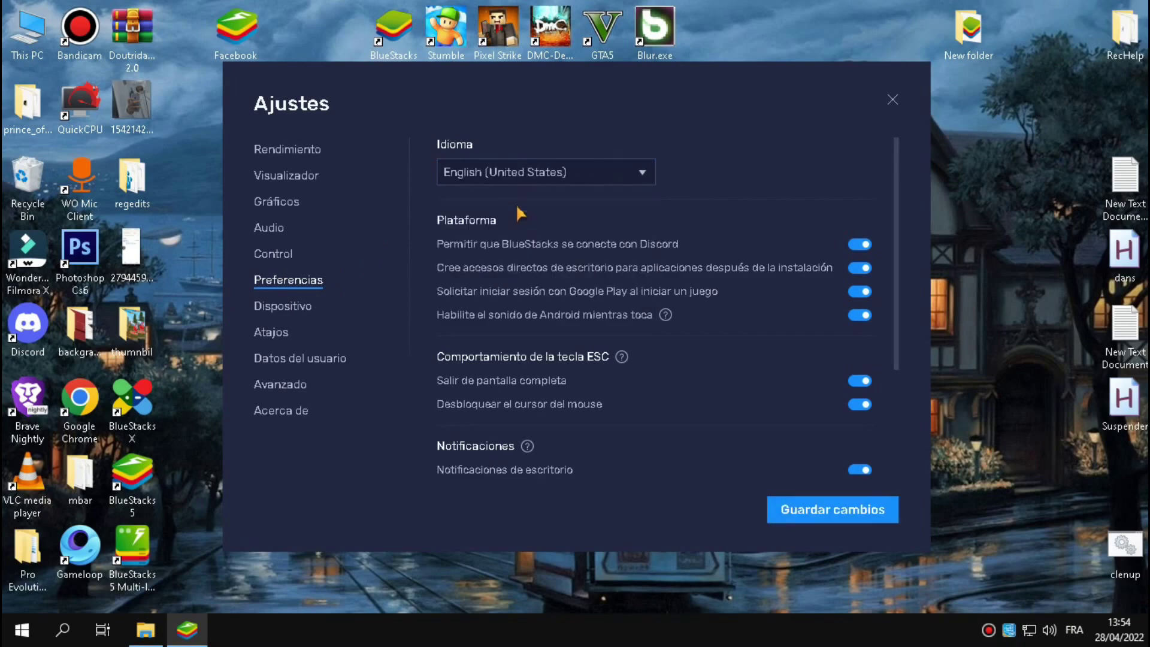
pyautogui.click(296, 307)
pyautogui.click(691, 270)
pyautogui.click(803, 524)
pyautogui.click(289, 307)
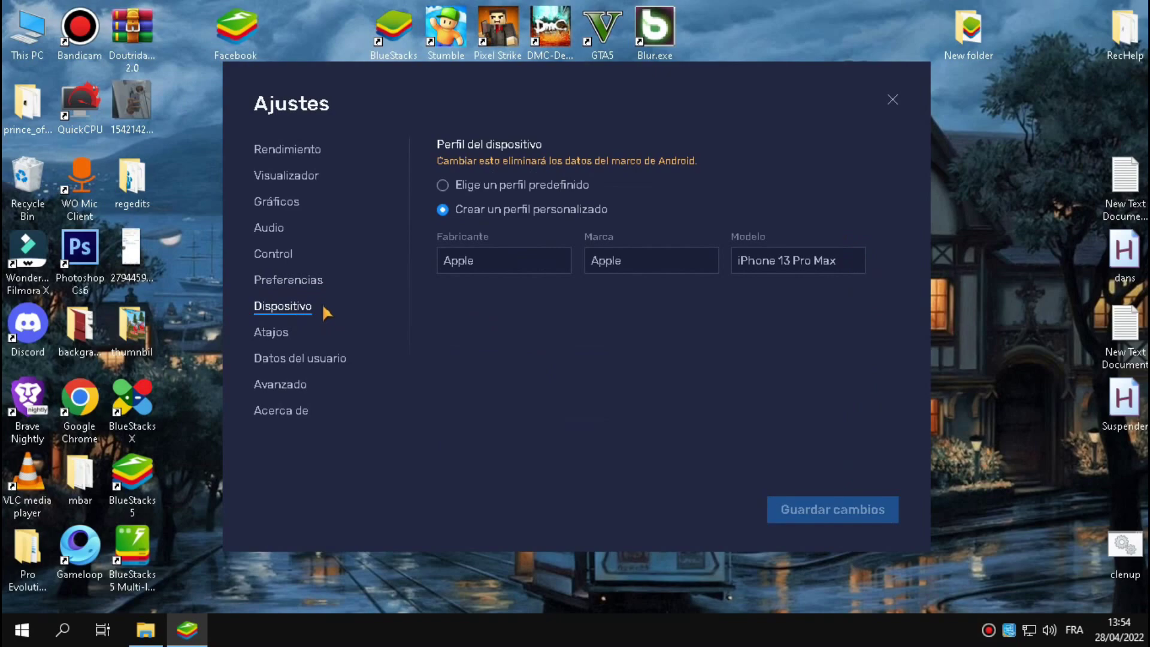
pyautogui.click(303, 286)
pyautogui.click(293, 304)
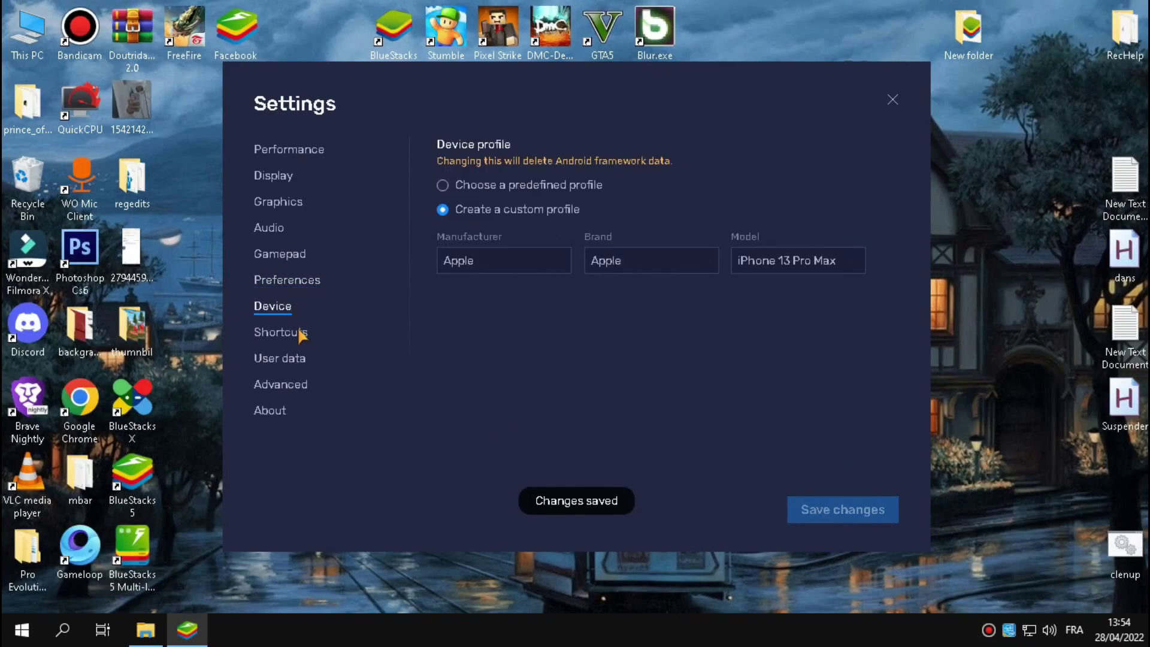
# Review the emulator's device, shortcuts, user data, about and advanced settings, including the ADB options, and close the settings
pyautogui.click(299, 337)
pyautogui.click(278, 308)
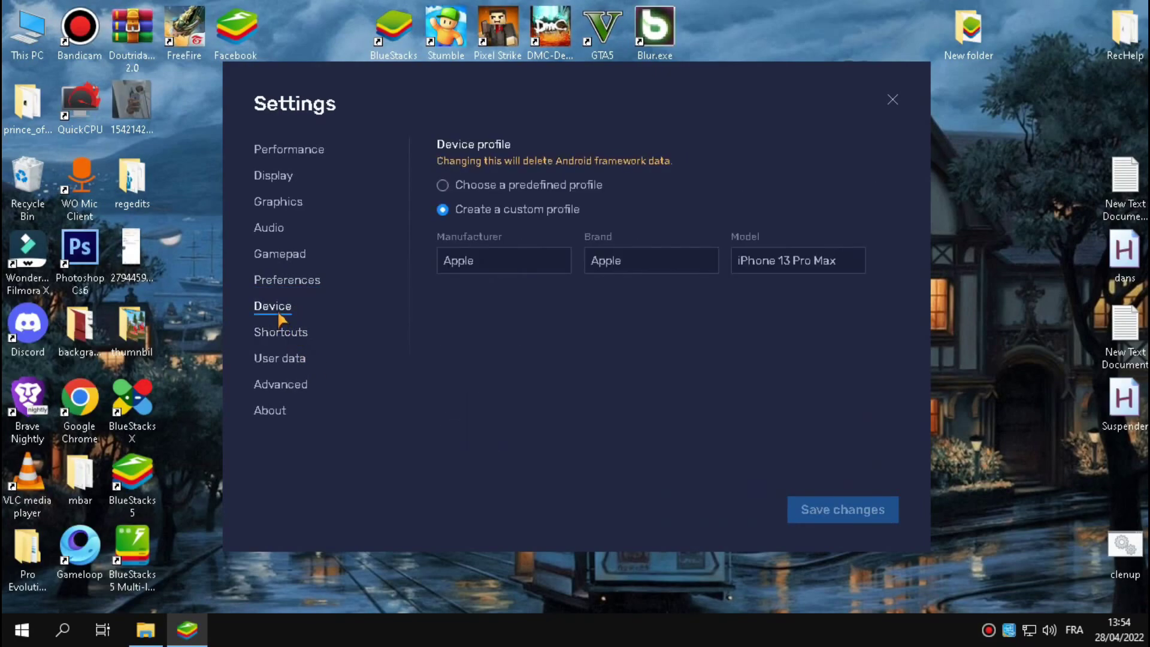
pyautogui.click(299, 360)
pyautogui.click(302, 408)
pyautogui.click(324, 383)
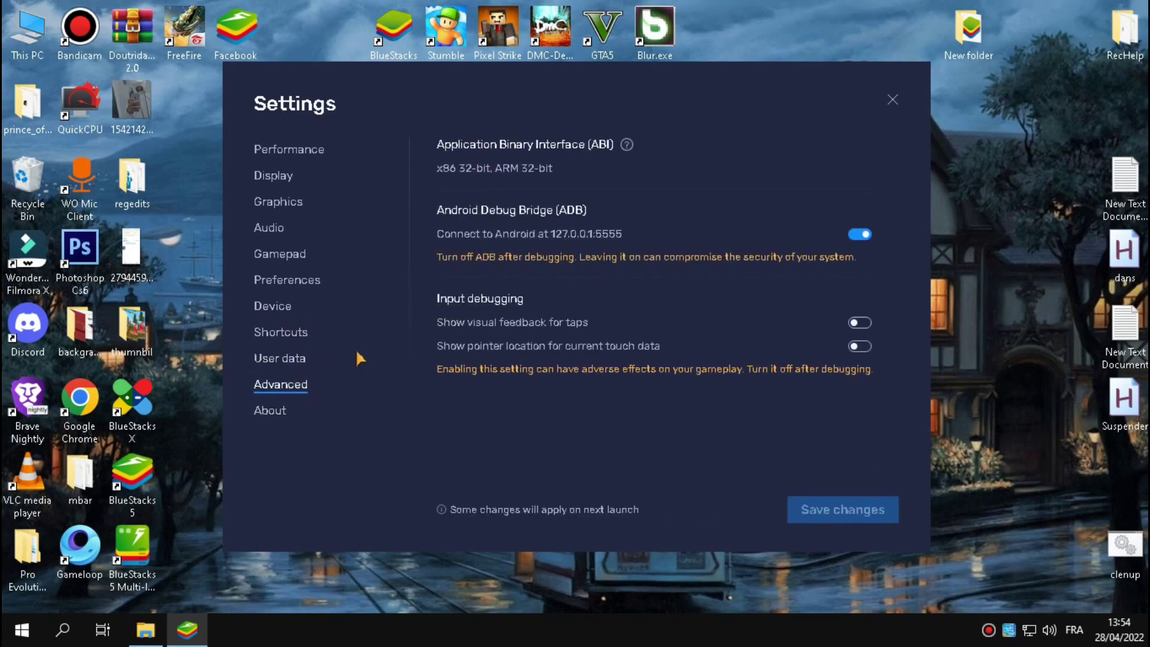
pyautogui.click(893, 99)
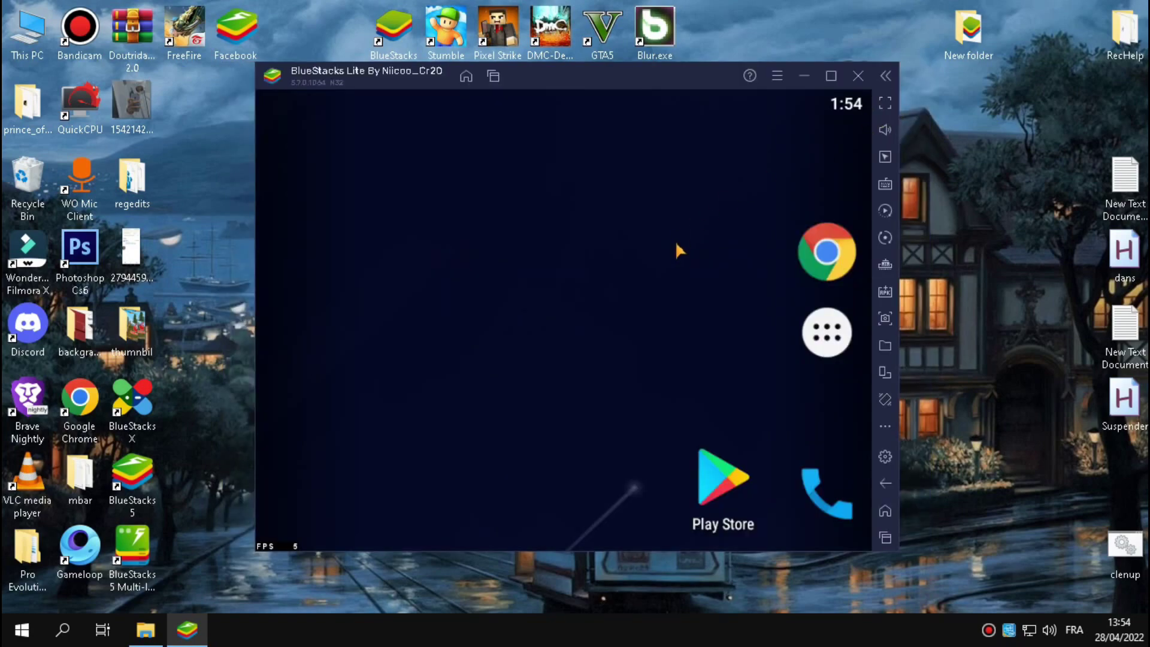
# Launch Free Fire from the emulator's list of installed apps and dismiss the mouse look-around hint
pyautogui.click(826, 334)
pyautogui.click(760, 386)
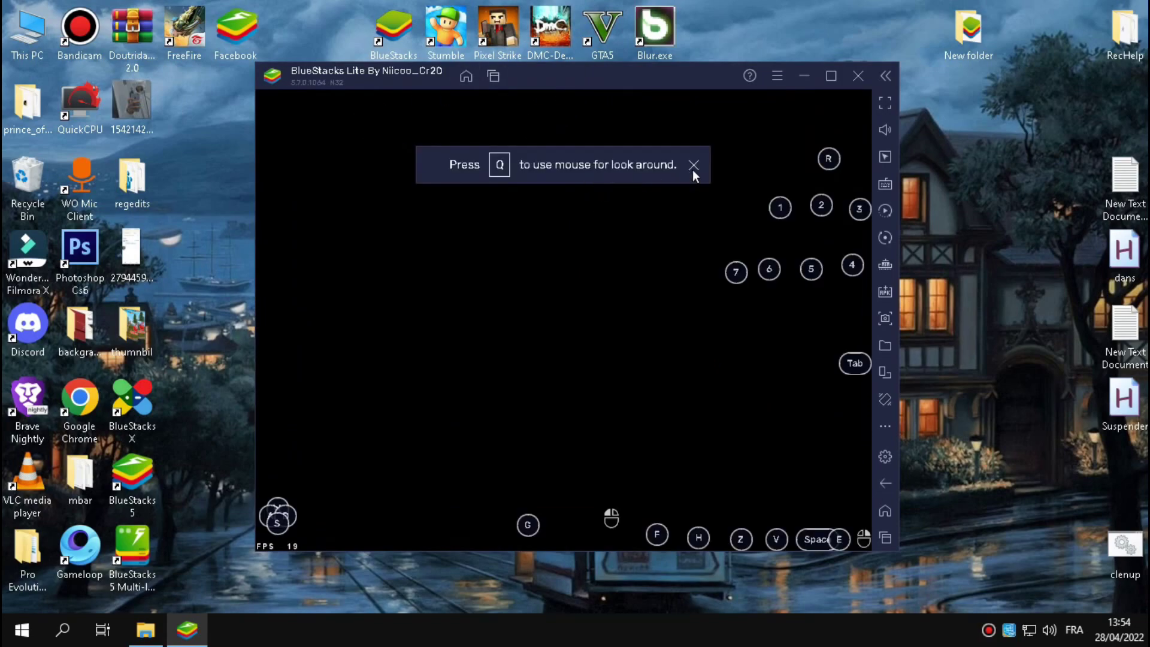
pyautogui.click(694, 167)
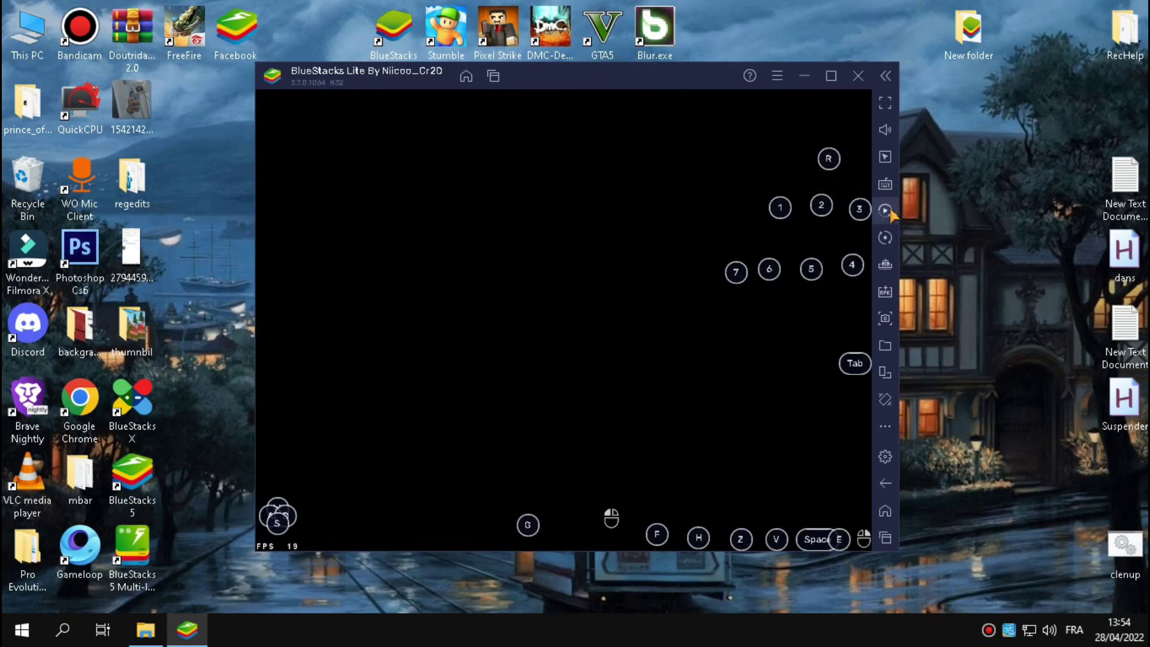
# Turn off the on-screen controls overlay in the game controls and return to the game
pyautogui.click(885, 184)
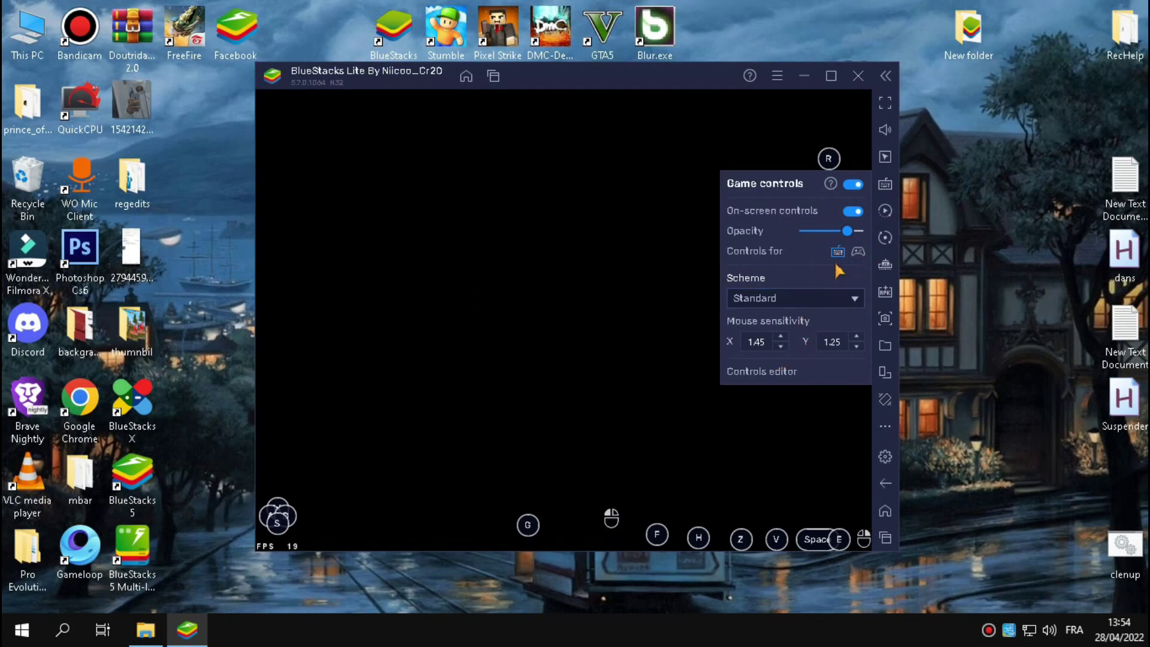
pyautogui.click(856, 212)
pyautogui.click(663, 214)
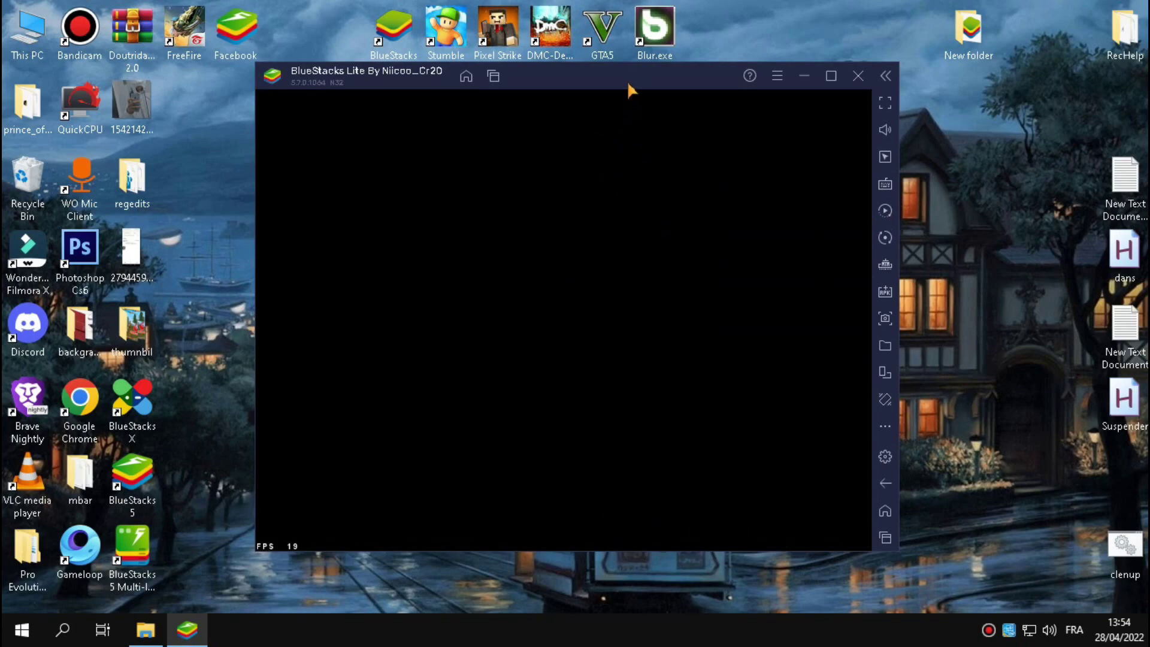
# Enlarge the emulator window slightly and reposition it near the middle of the desktop
pyautogui.moveTo(629, 90); pyautogui.dragTo(608, 94)
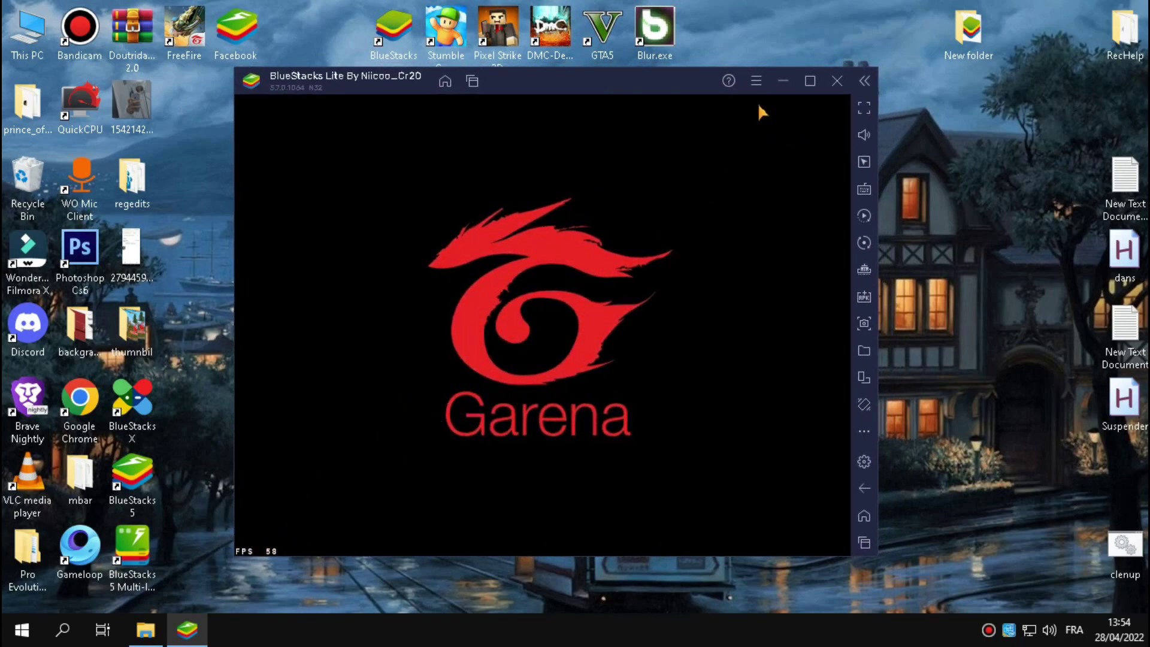
pyautogui.moveTo(236, 67); pyautogui.dragTo(153, 66)
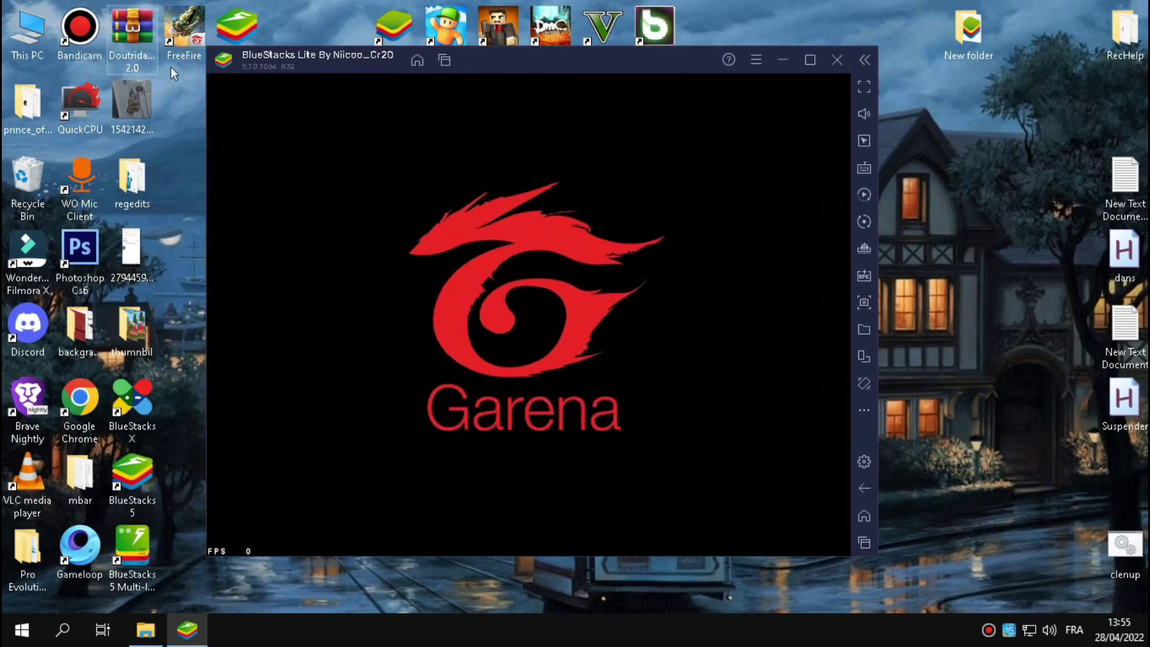
pyautogui.moveTo(511, 70); pyautogui.dragTo(538, 81)
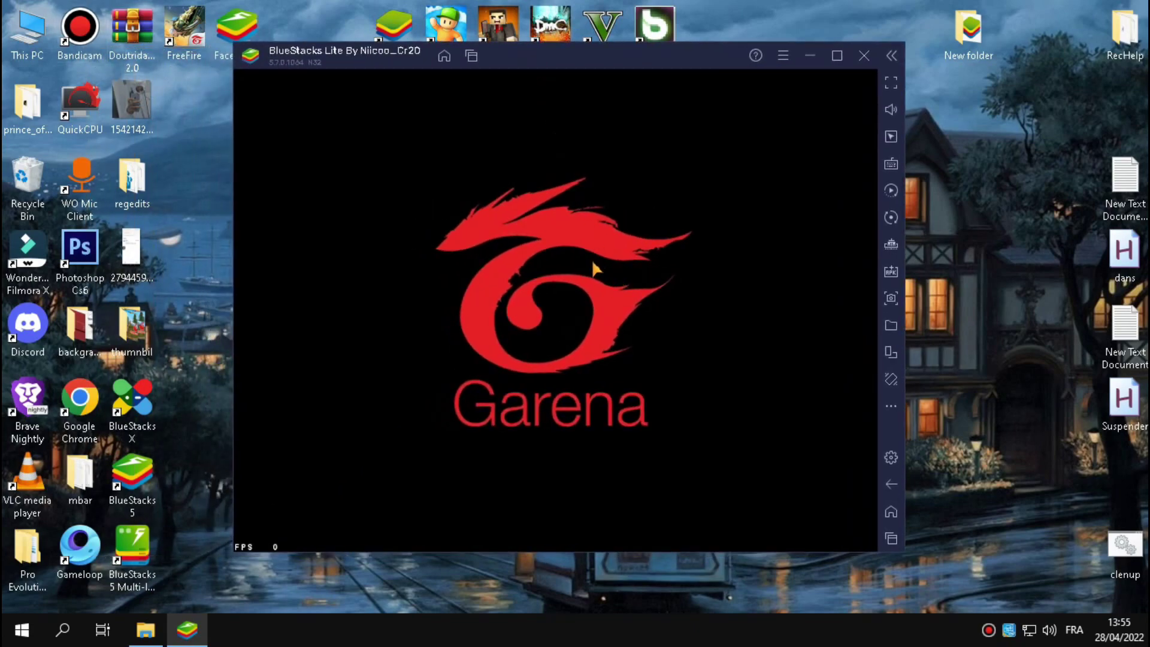
# Confirm Free Fire's Access Descriptions notice about reading data
pyautogui.rightClick(959, 483)
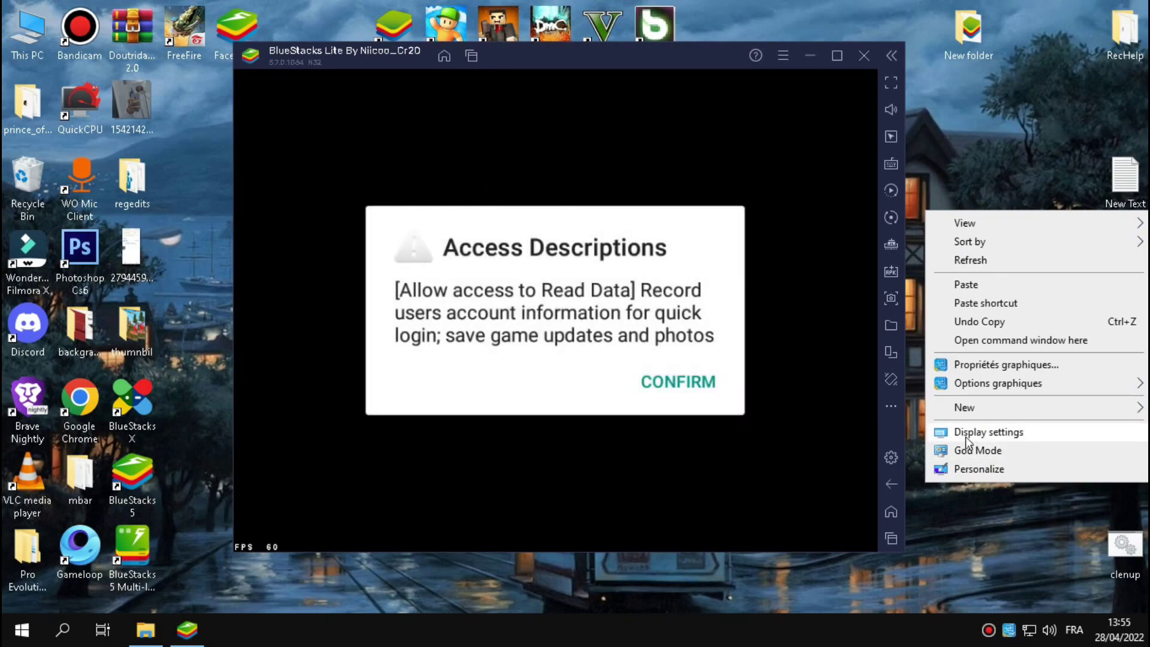
pyautogui.click(698, 401)
pyautogui.click(688, 391)
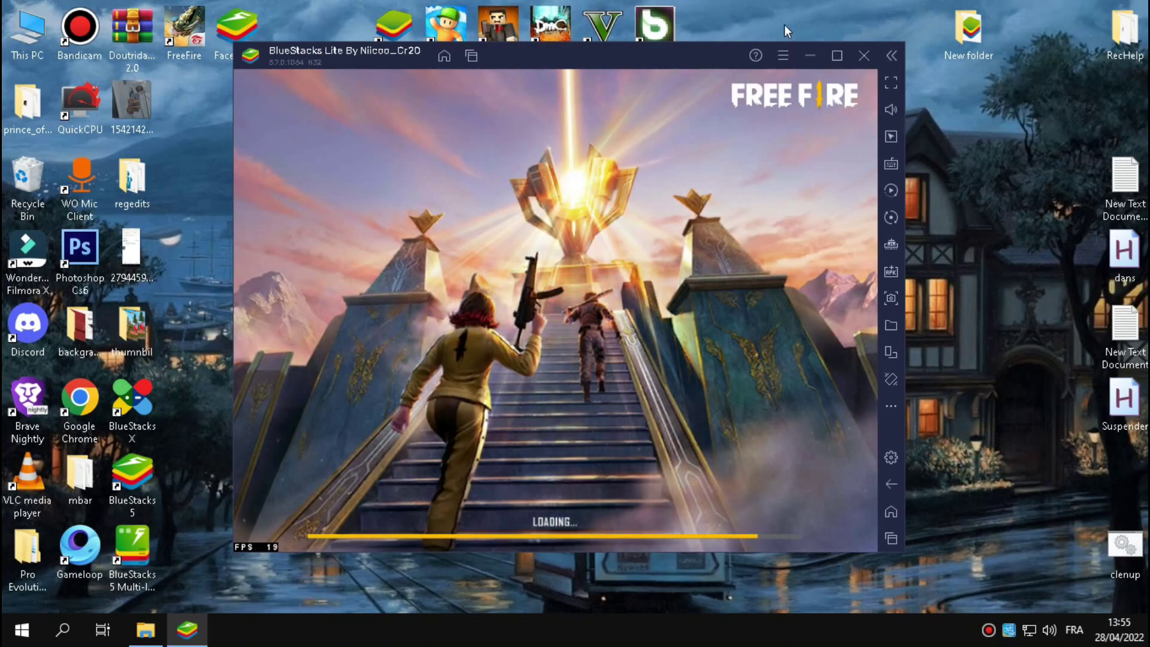
# Review the emulator's settings pages again, from preferences, device and shortcuts to gamepad, audio, graphics and performance
pyautogui.click(783, 58)
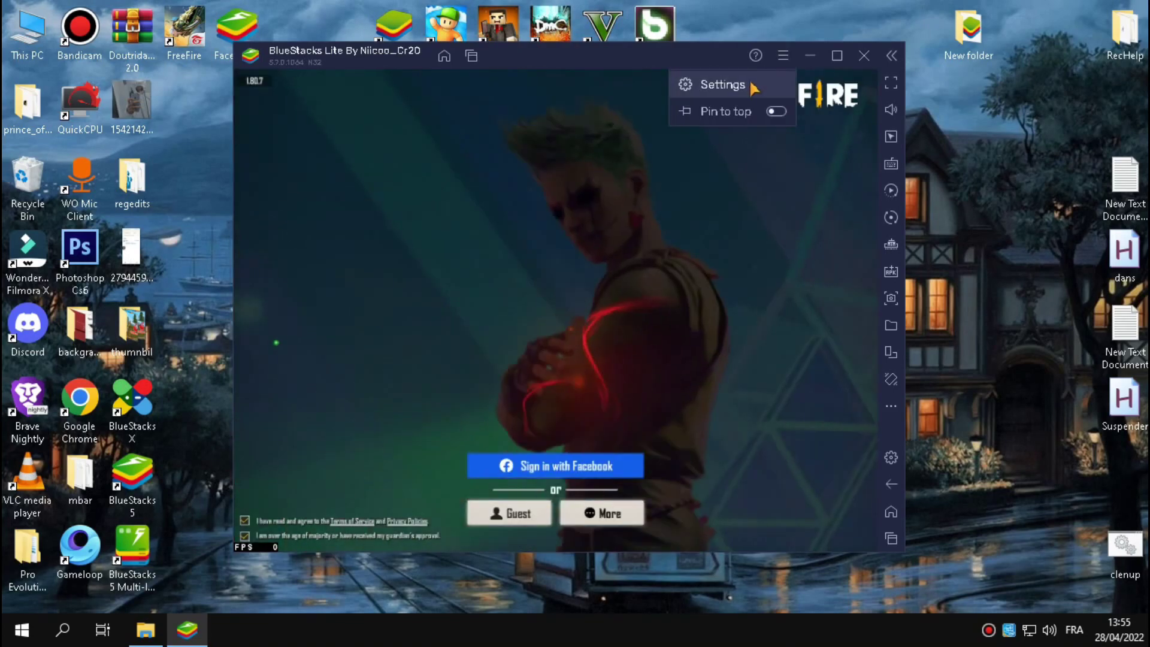
pyautogui.click(760, 85)
pyautogui.click(296, 290)
pyautogui.click(282, 315)
pyautogui.click(284, 338)
pyautogui.click(286, 368)
pyautogui.click(273, 393)
pyautogui.click(282, 314)
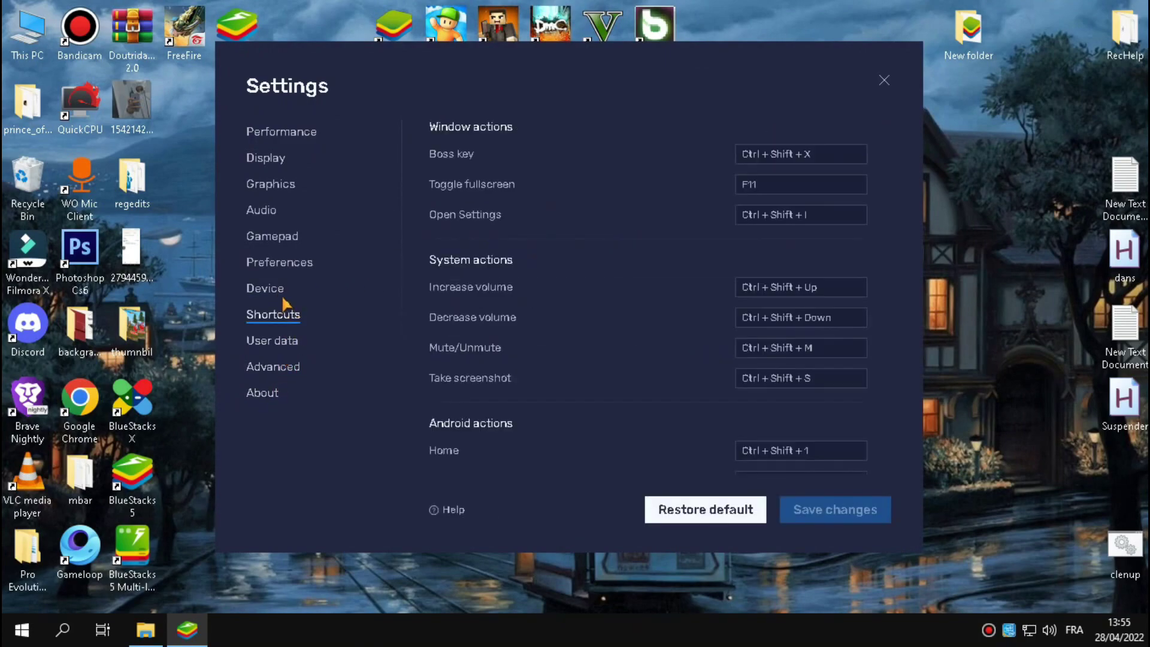
pyautogui.click(277, 239)
pyautogui.click(276, 213)
pyautogui.click(272, 186)
pyautogui.click(281, 162)
pyautogui.click(281, 132)
pyautogui.click(271, 184)
# Set the emulator's mouse cursor style to System default, save the change and close the settings
pyautogui.click(266, 157)
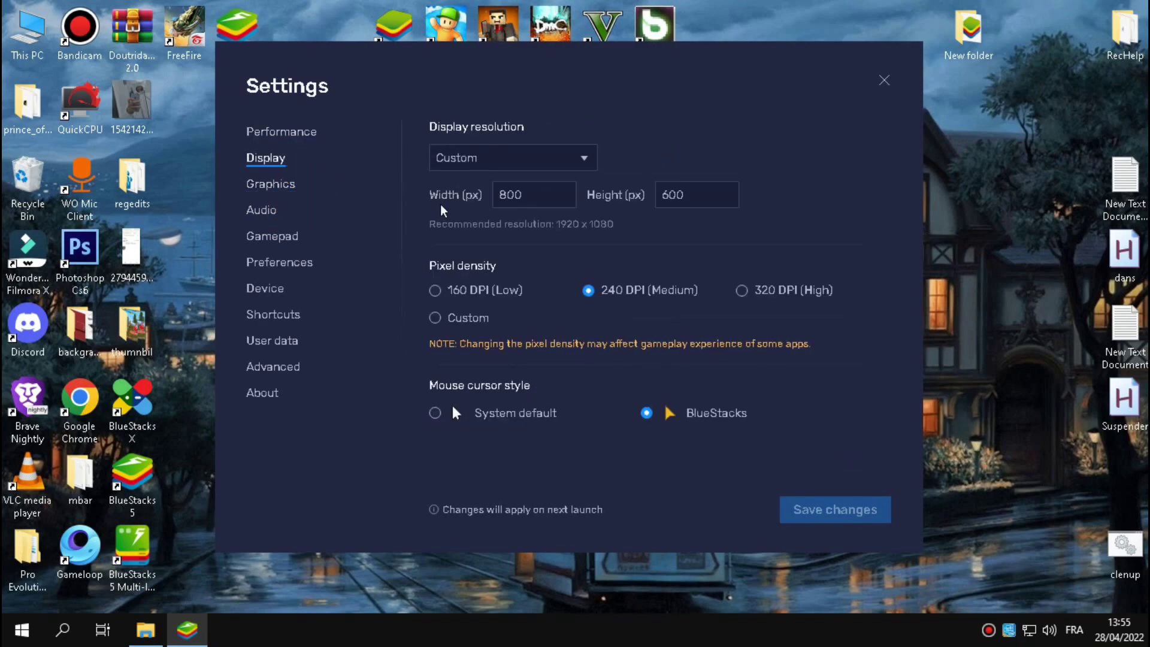
pyautogui.click(528, 407)
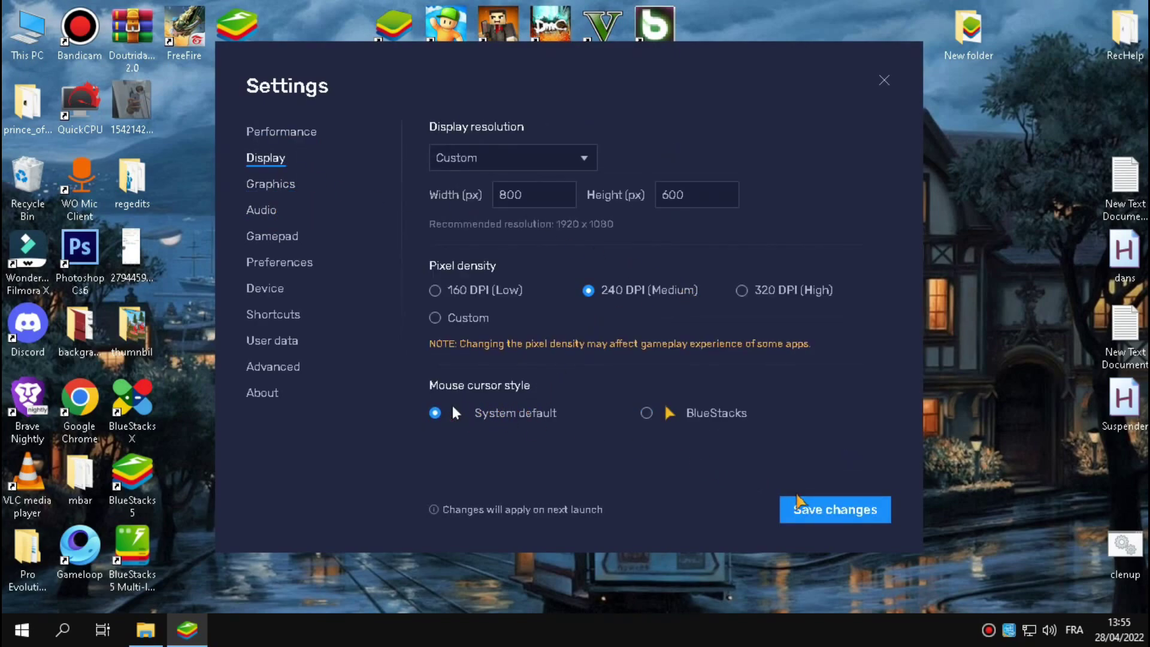
pyautogui.click(799, 498)
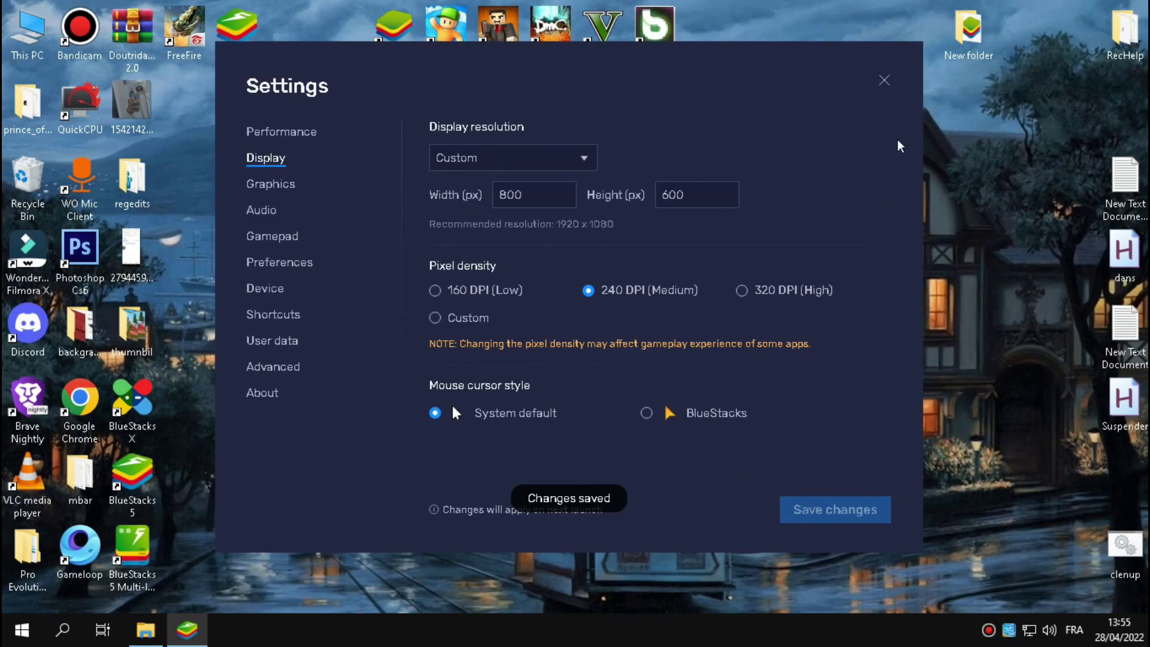
pyautogui.click(884, 80)
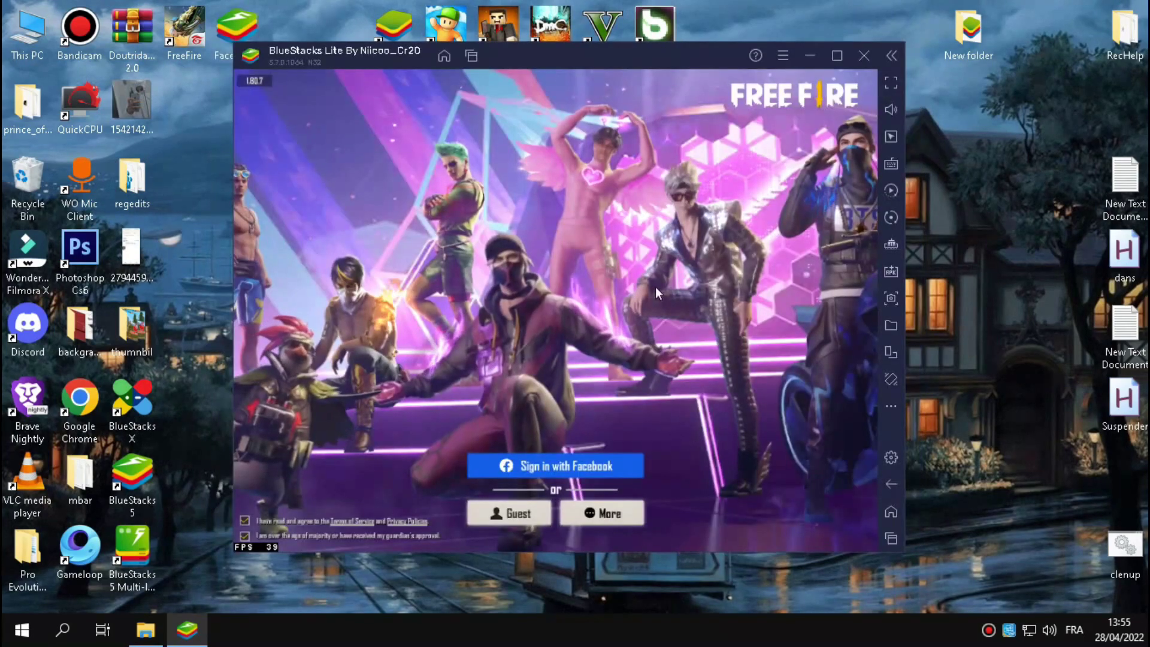
# Sign in to Free Fire with Facebook and continue with the account already linked to the game
pyautogui.click(568, 473)
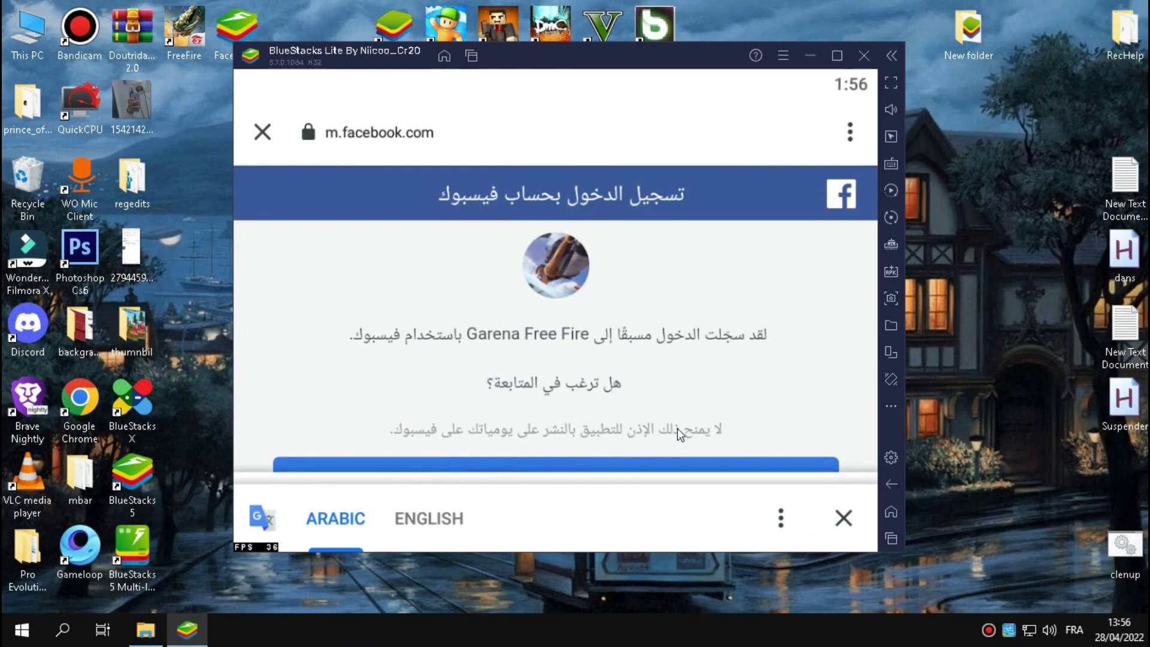
pyautogui.scroll(-2, 677, 429)
pyautogui.click(676, 418)
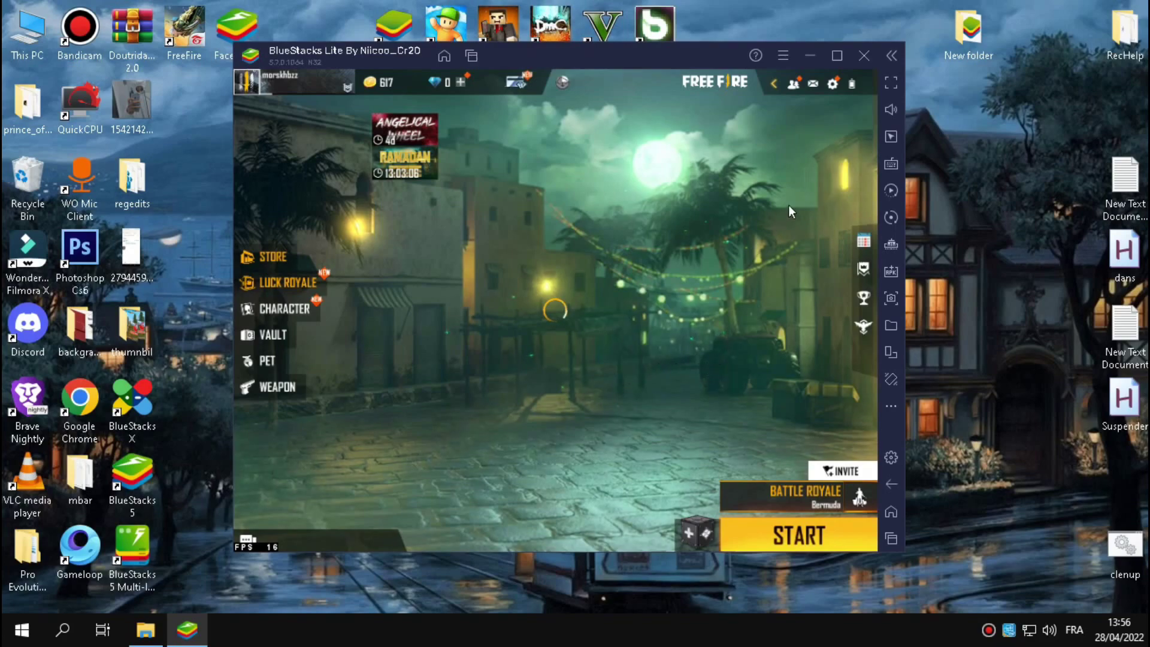
# Review Free Fire's controls, sensitivity, display and sound settings, dismissing the event pop-up, and return to the lobby
pyautogui.click(834, 85)
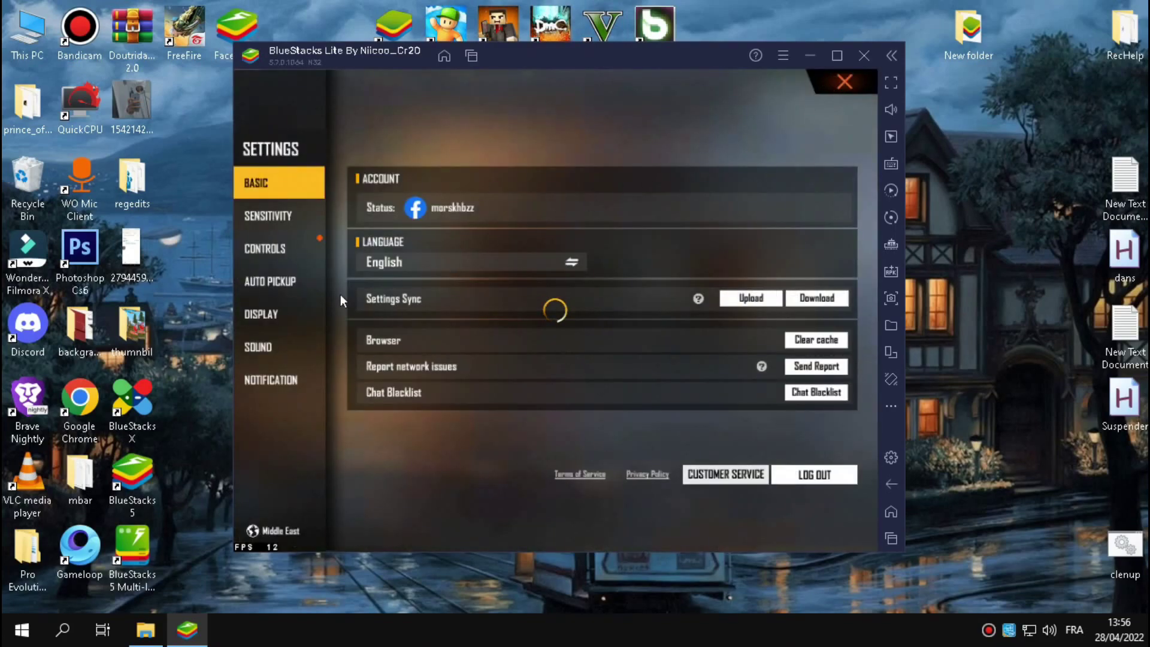
pyautogui.click(297, 242)
pyautogui.click(300, 217)
pyautogui.click(304, 312)
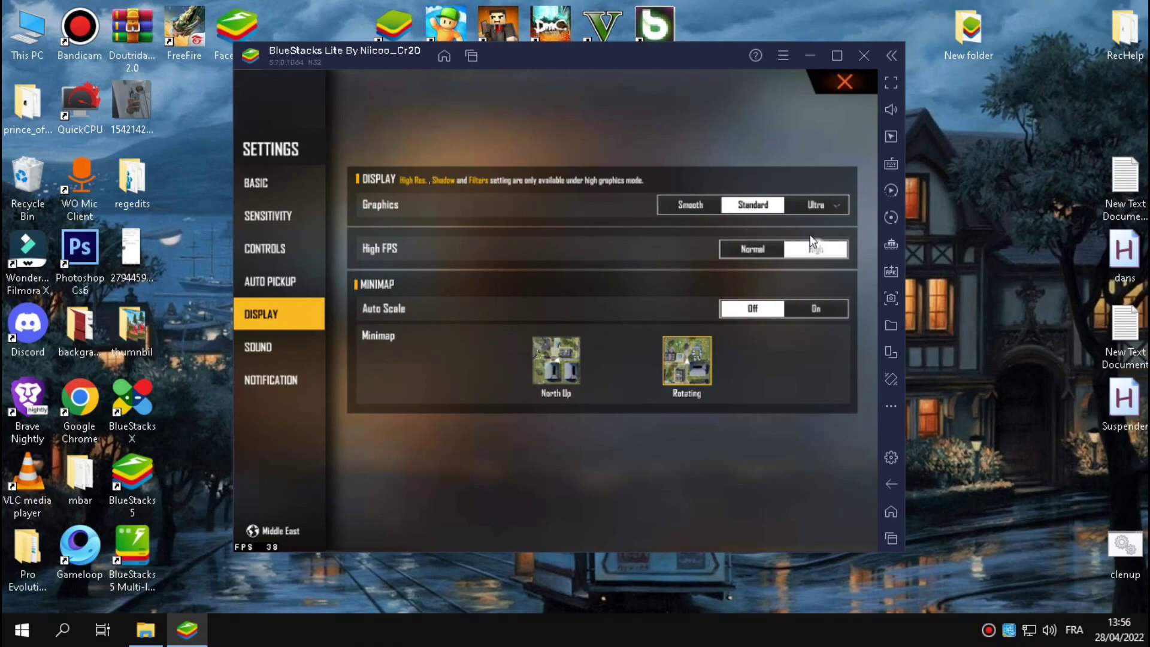
pyautogui.click(286, 340)
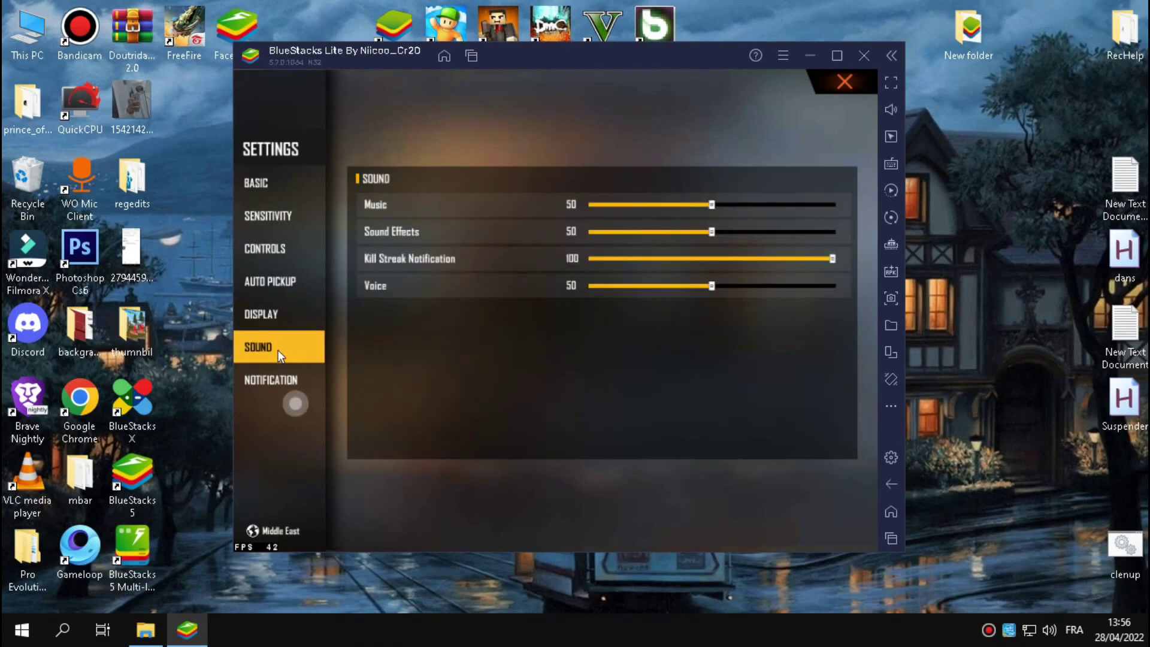
pyautogui.click(279, 322)
pyautogui.click(790, 193)
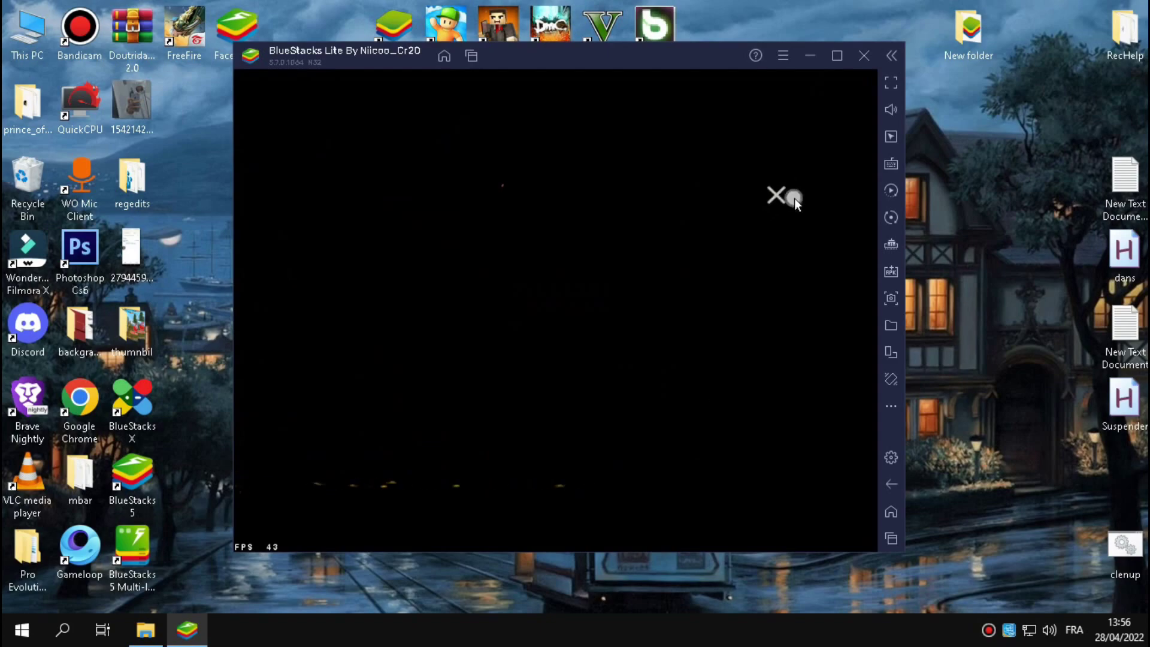
pyautogui.click(797, 201)
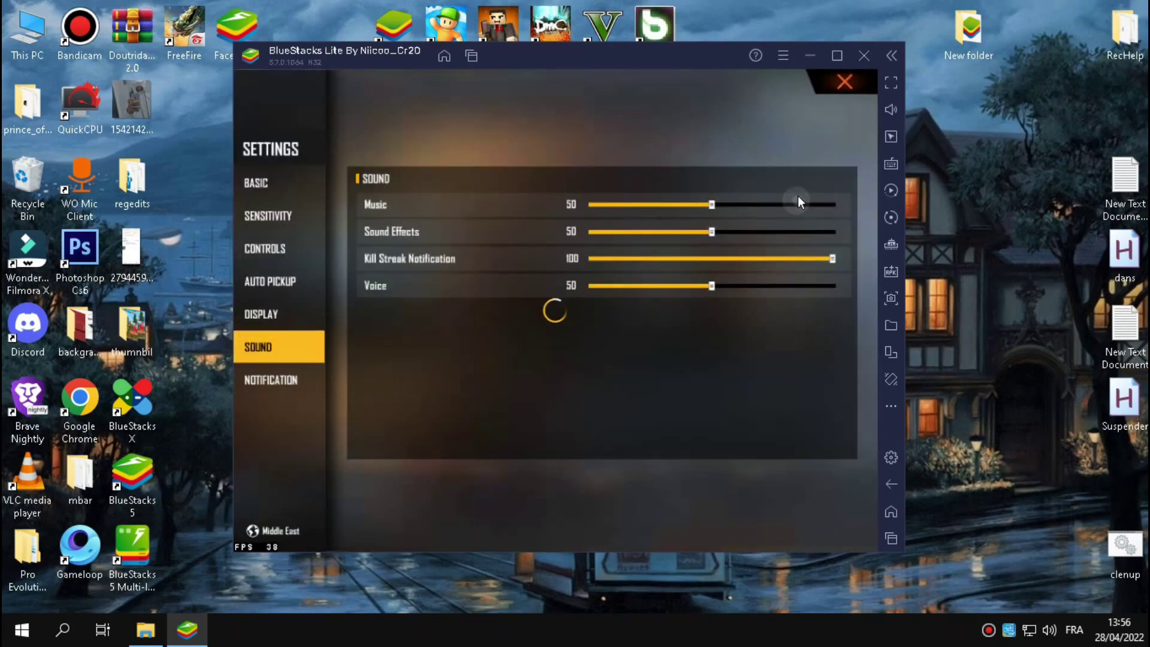
pyautogui.click(846, 88)
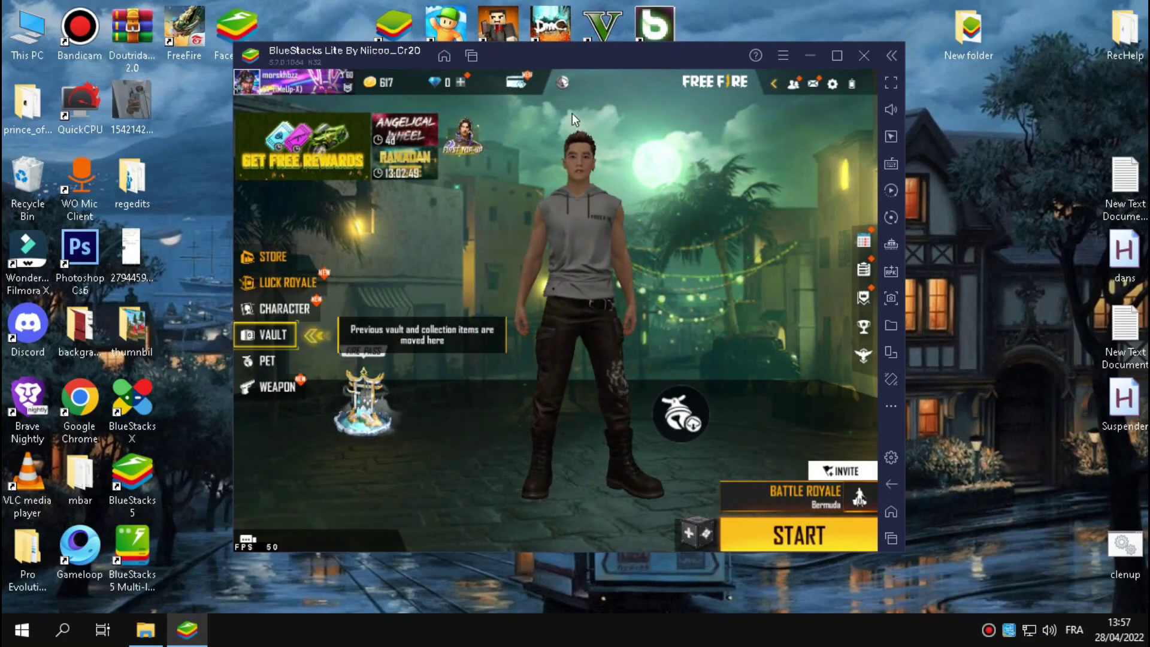
pyautogui.click(561, 82)
pyautogui.click(782, 161)
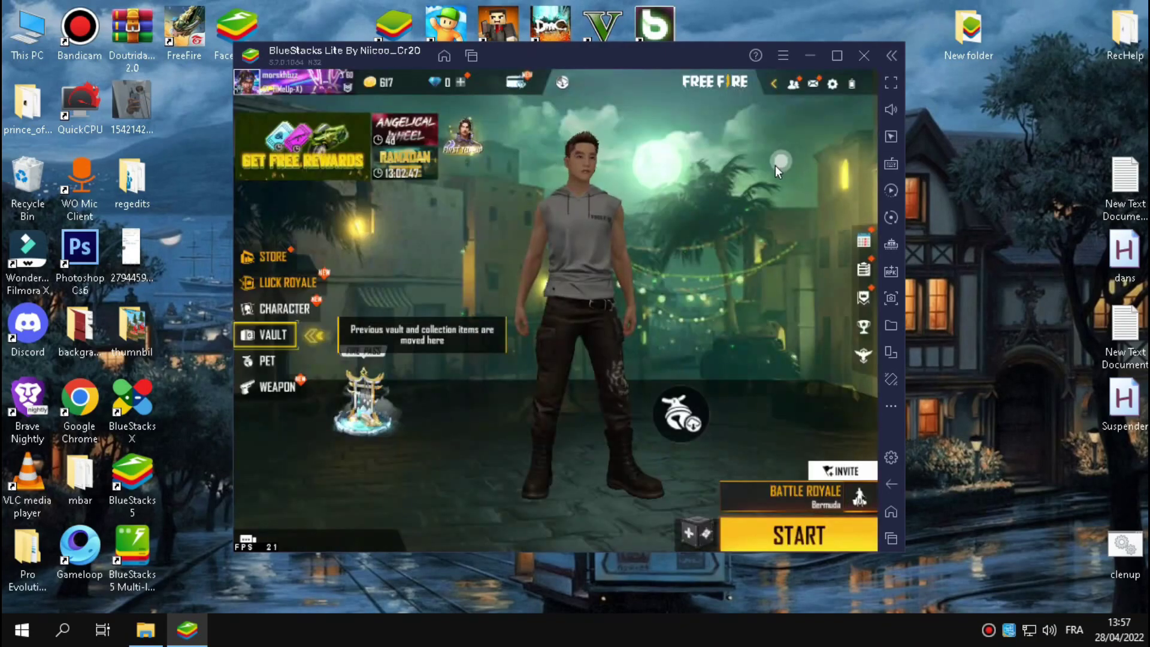
# Set Free Fire's display graphics to Smooth and High FPS to Normal, dismiss the missions page, and close the game's settings
pyautogui.click(832, 85)
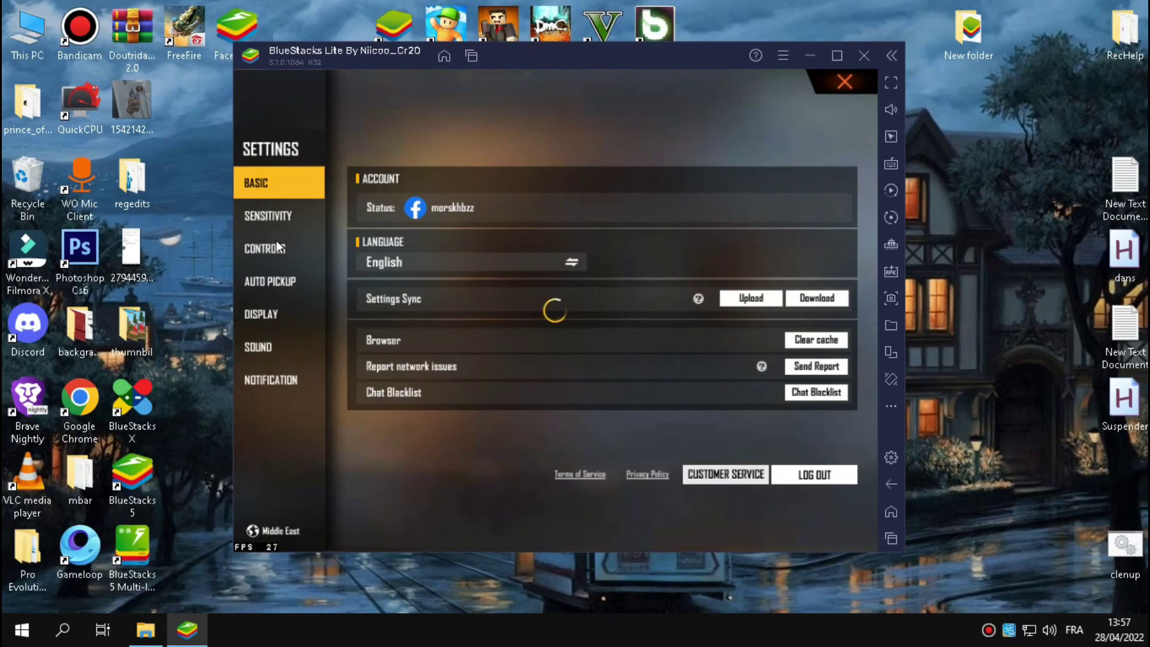
pyautogui.click(278, 313)
pyautogui.click(691, 205)
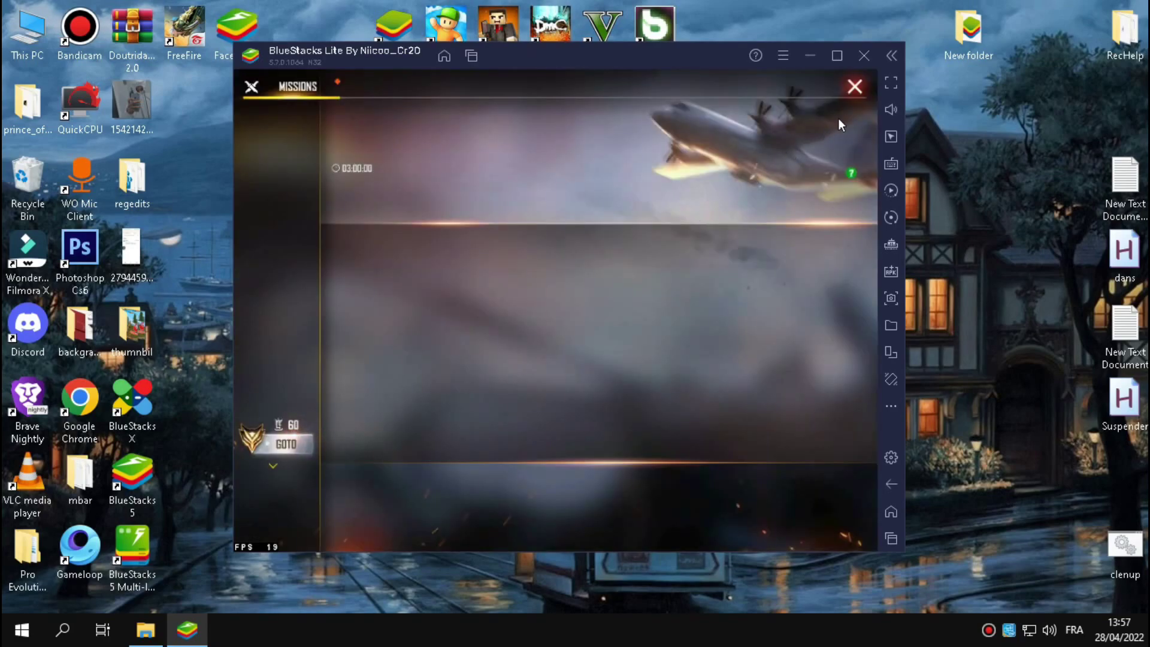
pyautogui.click(861, 94)
pyautogui.click(752, 254)
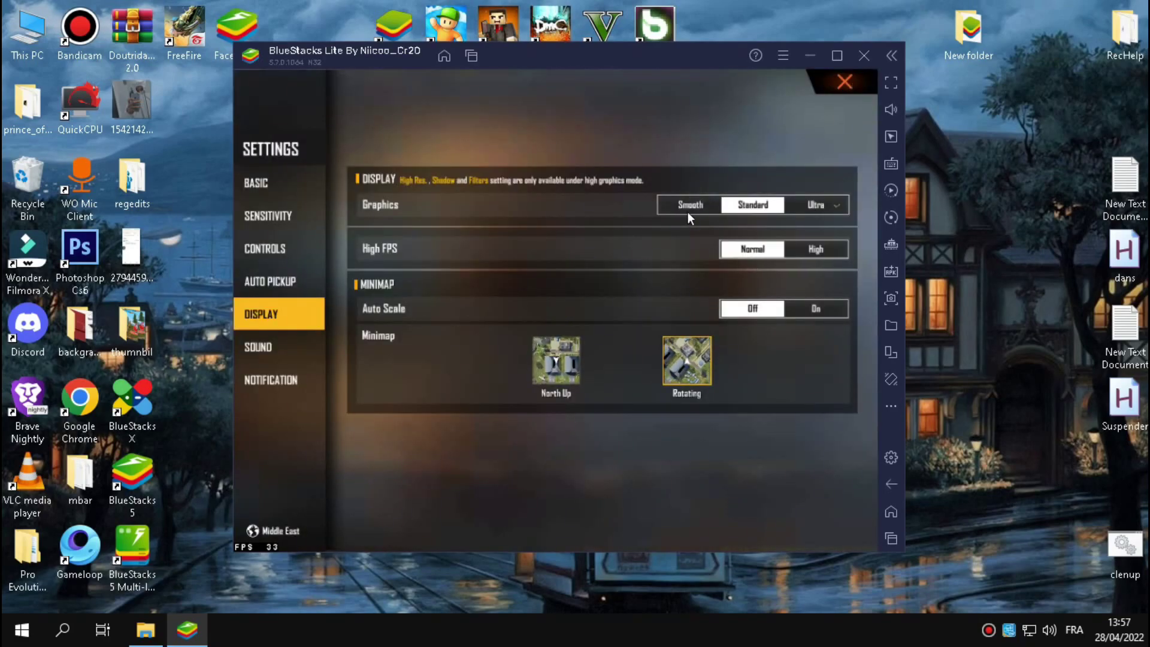
pyautogui.click(687, 209)
pyautogui.click(845, 82)
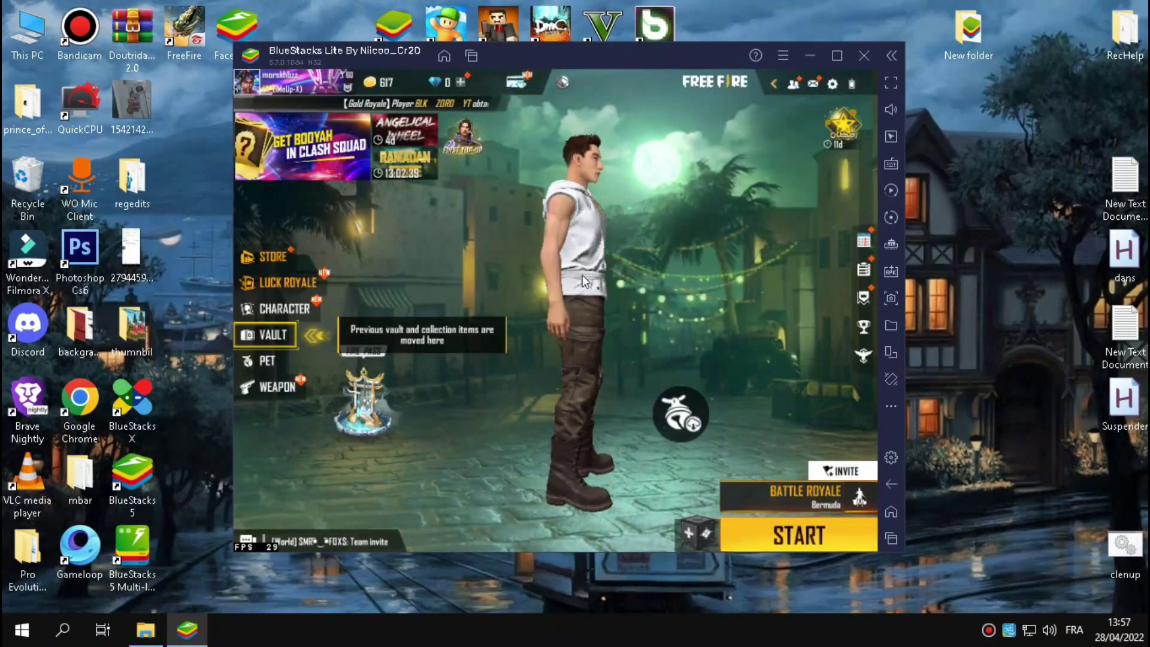